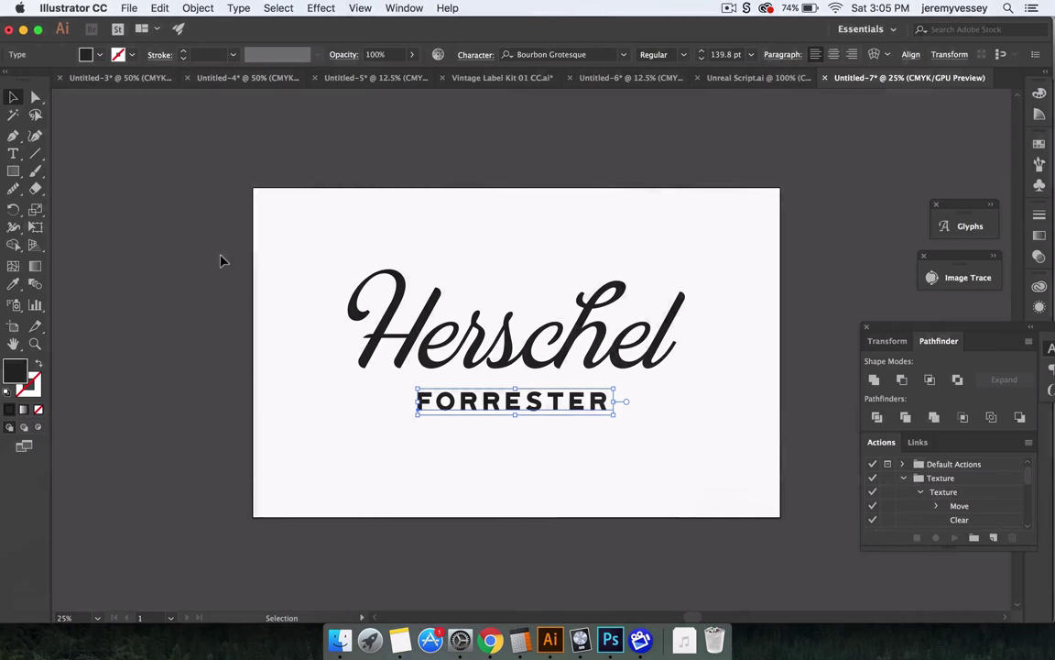
Step: Select only the Herschel and FORRESTER lettering, without the background, and convert it to outlines
{"action": "left_click", "coordinate": [561, 352]}
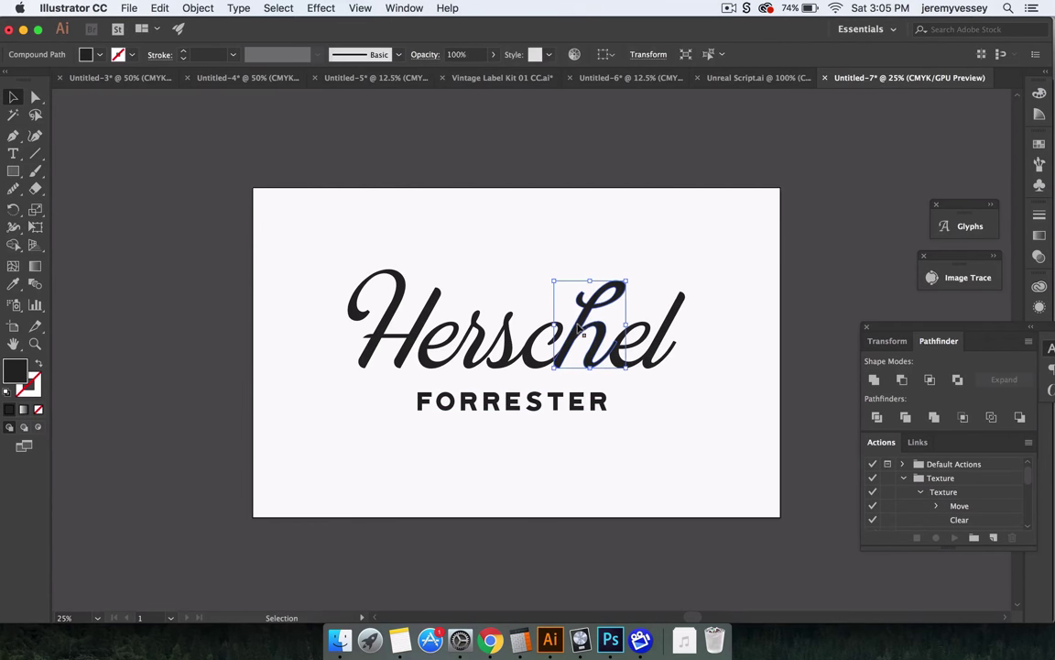
{"action": "left_click", "coordinate": [528, 401]}
{"action": "left_click_drag", "start_coordinate": [218, 231], "coordinate": [820, 431]}
{"action": "left_click", "coordinate": [818, 360]}
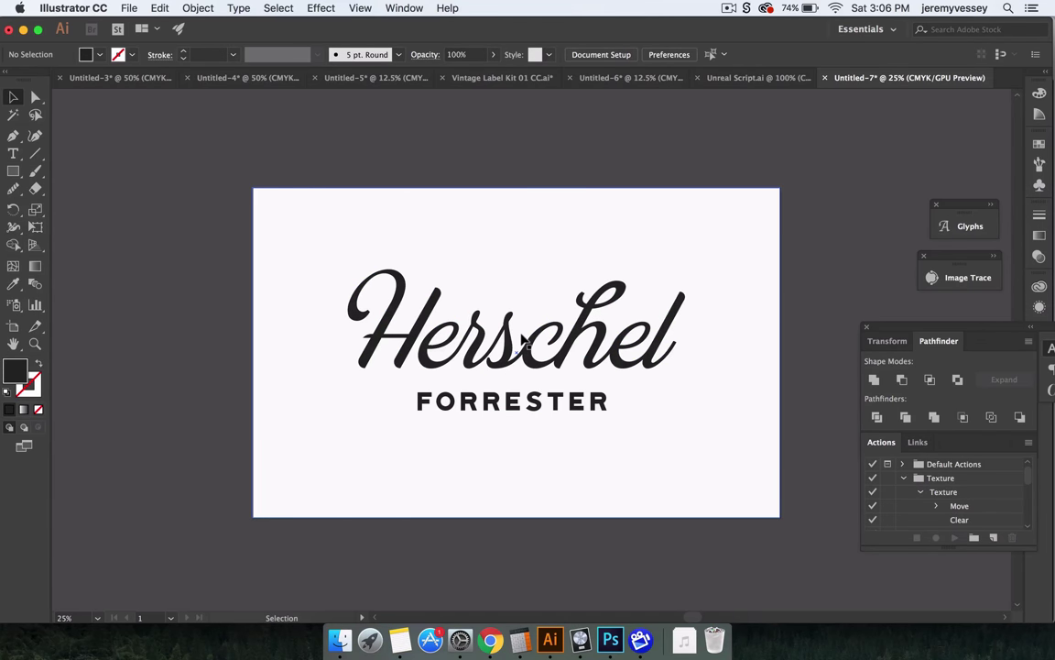
{"action": "left_click", "coordinate": [794, 302]}
{"action": "left_click_drag", "start_coordinate": [200, 246], "coordinate": [812, 440]}
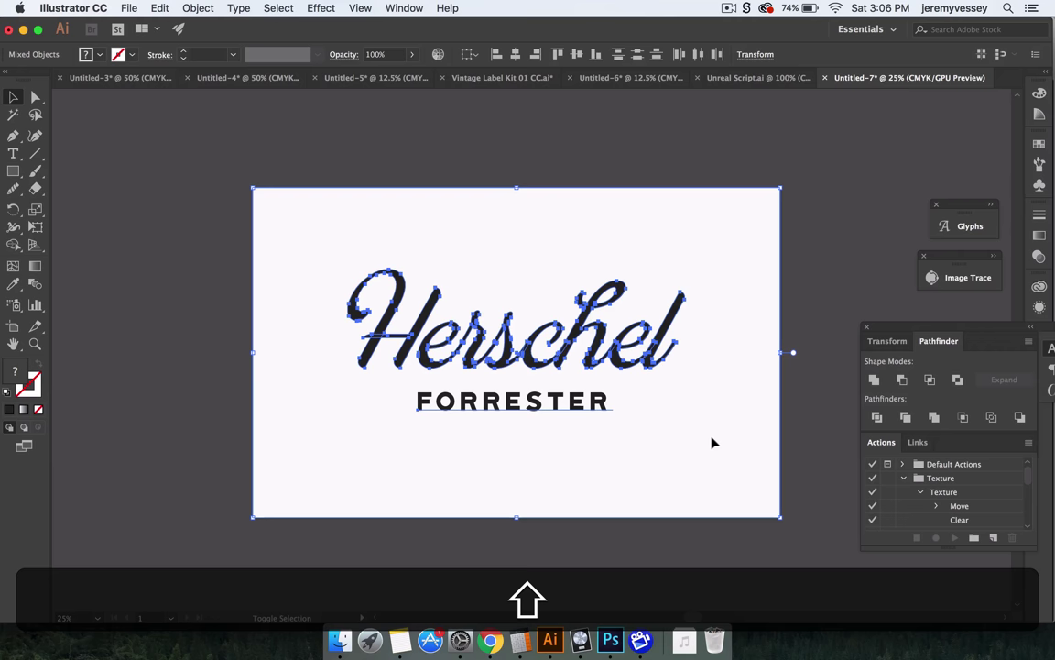
{"action": "left_click", "coordinate": [712, 438], "text": "shift"}
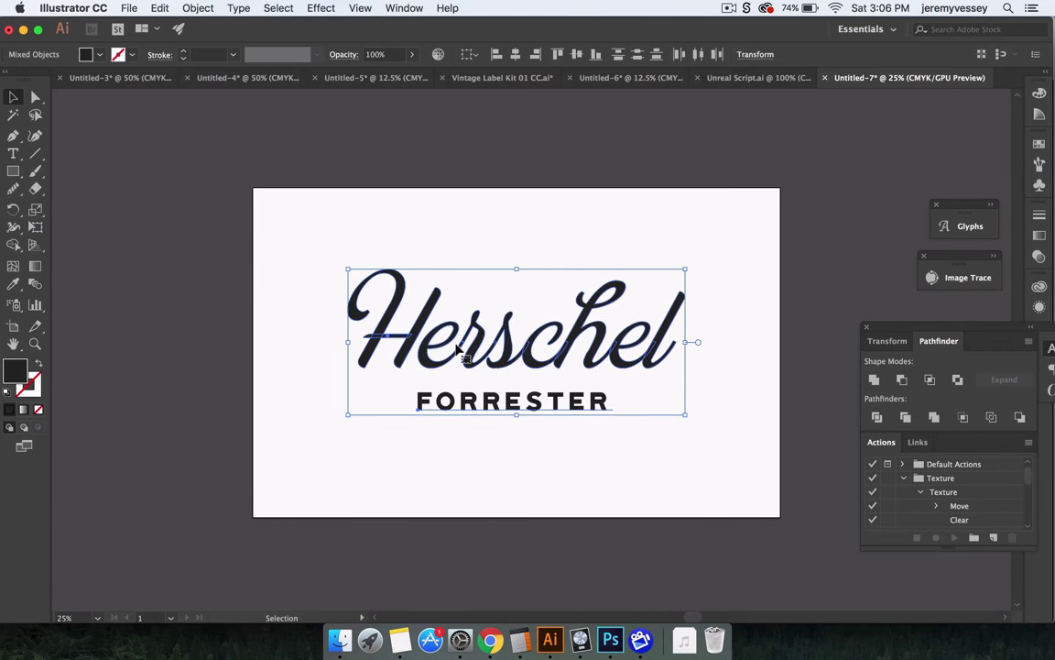
{"action": "key", "text": "super+shift+o"}
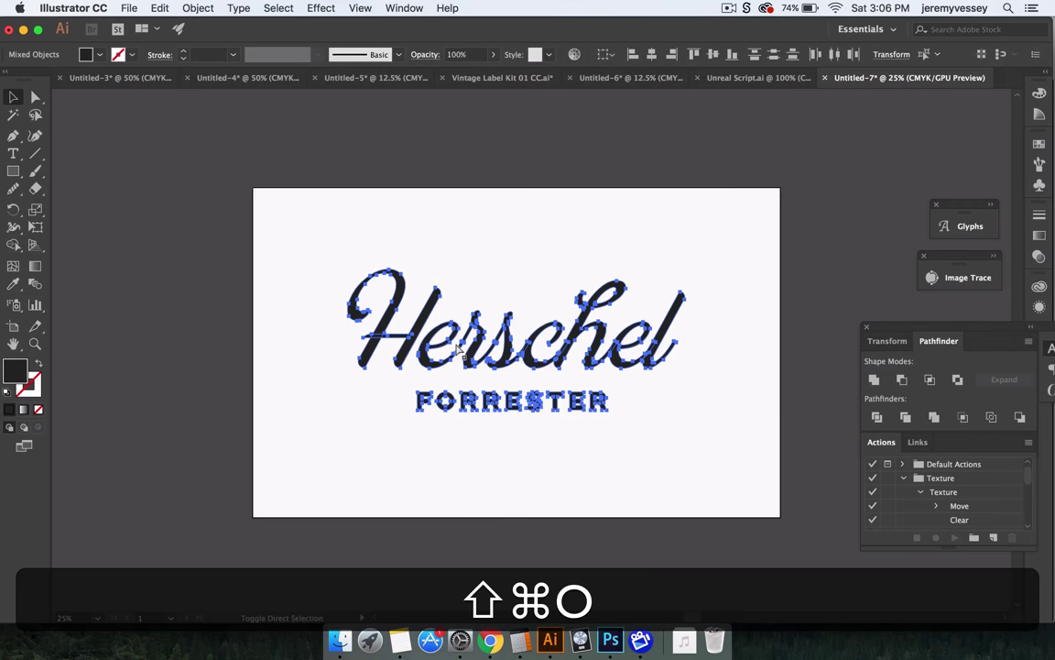
Step: Merge the outlined letter shapes into one group with Pathfinder Unite
{"action": "left_click", "coordinate": [147, 304]}
{"action": "left_click_drag", "start_coordinate": [195, 268], "coordinate": [808, 448]}
{"action": "left_click", "coordinate": [682, 428], "text": "shift"}
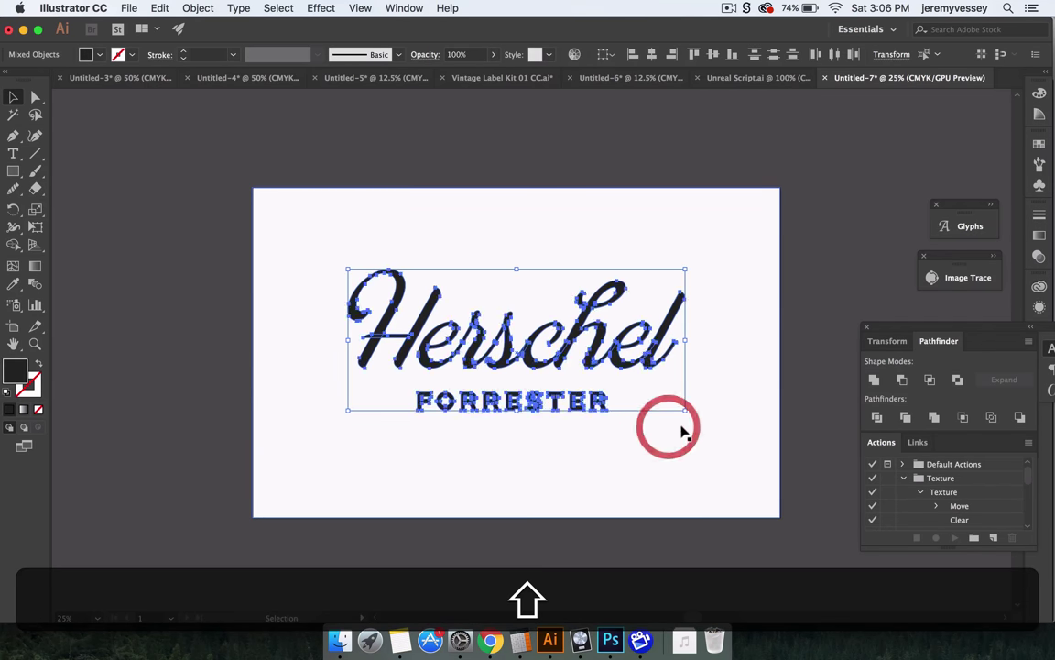
{"action": "left_click", "coordinate": [403, 7]}
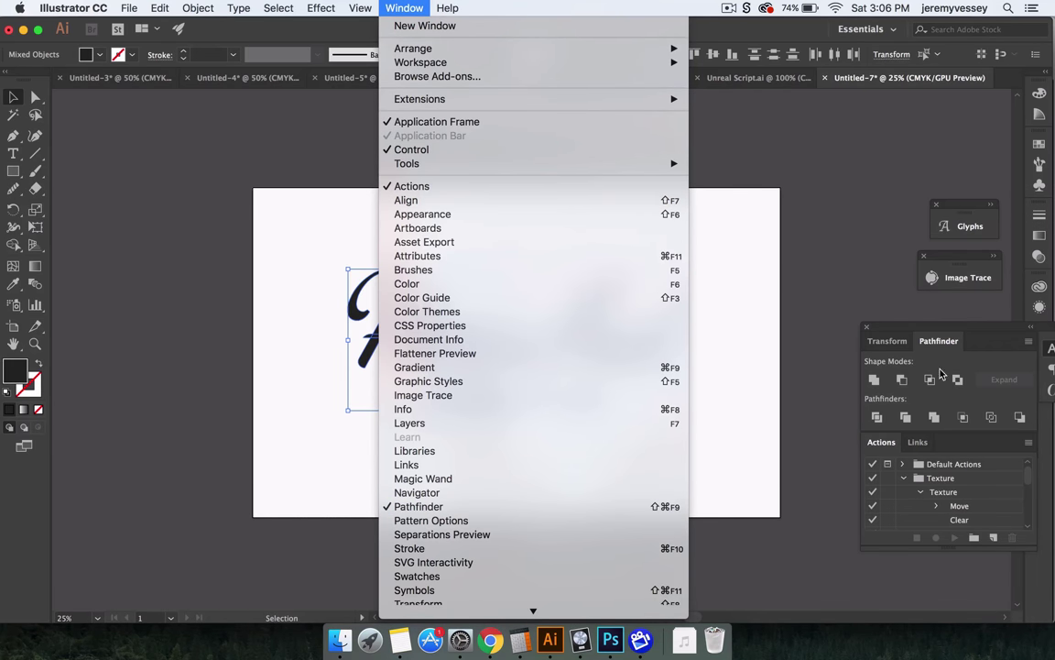
{"action": "left_click", "coordinate": [844, 334]}
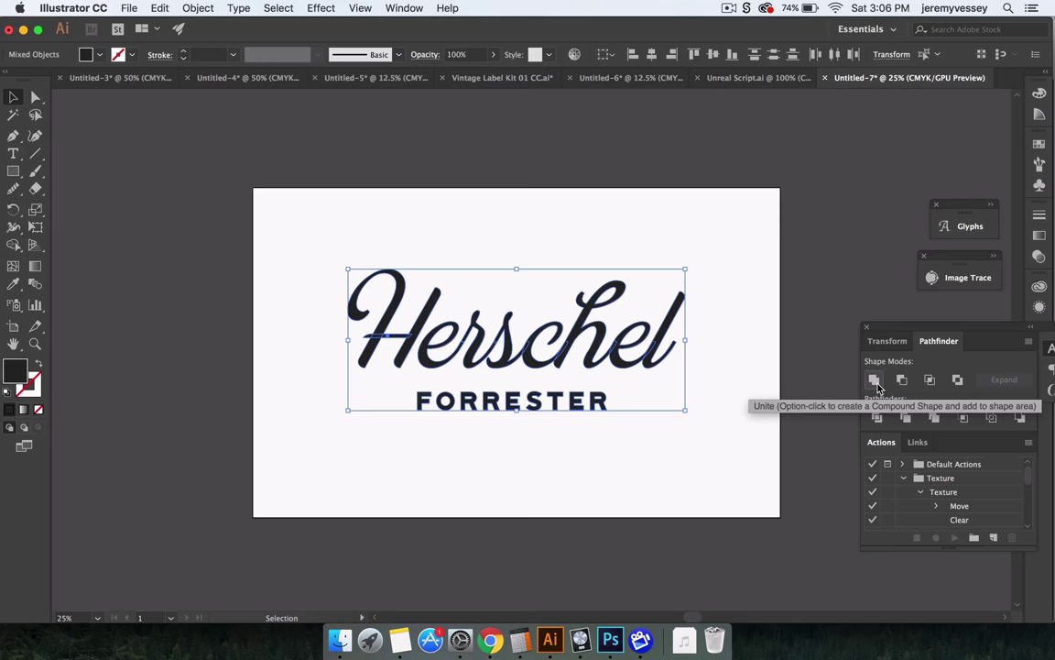
{"action": "left_click", "coordinate": [876, 383]}
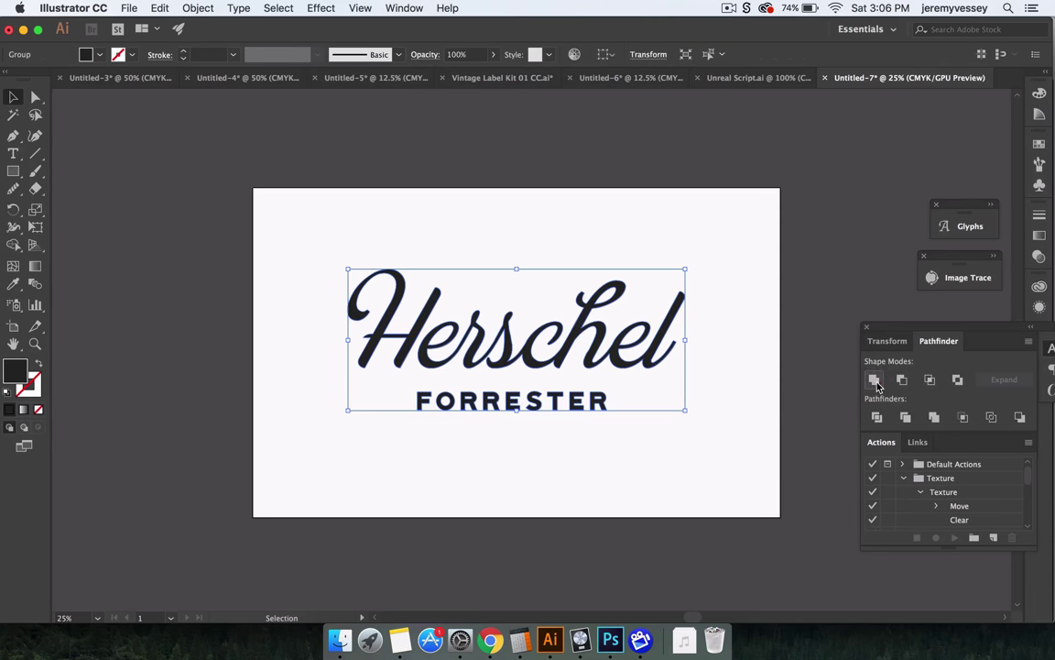
{"action": "left_click", "coordinate": [225, 279]}
{"action": "left_click_drag", "start_coordinate": [189, 233], "coordinate": [784, 464]}
{"action": "left_click", "coordinate": [690, 440], "text": "shift"}
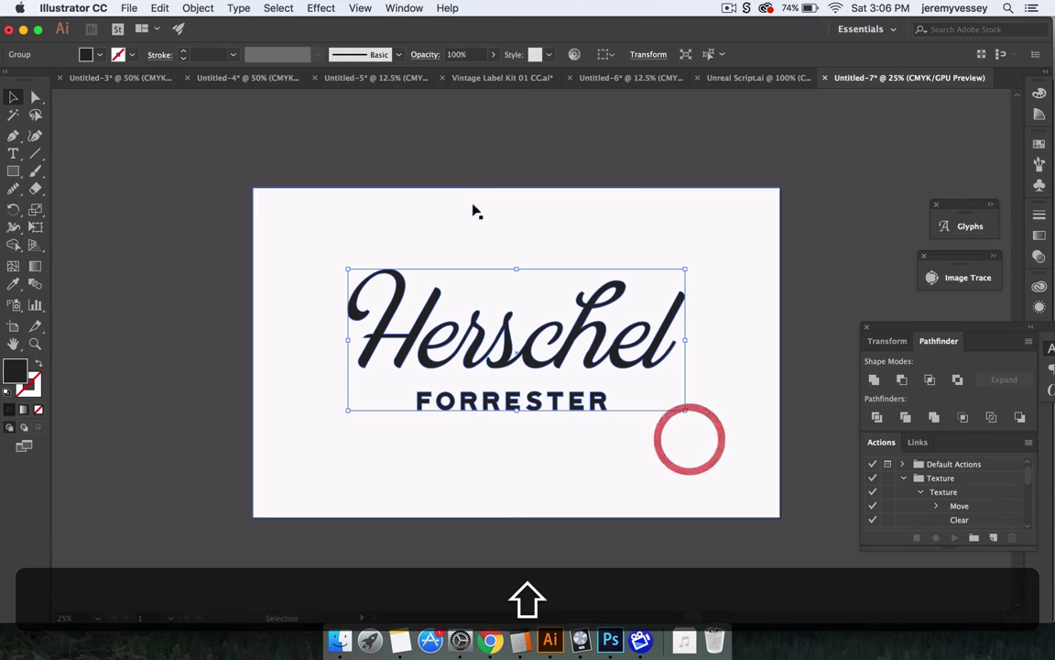
Step: Apply a Gaussian Blur with a 14.5-pixel radius to the lettering
{"action": "left_click", "coordinate": [403, 9]}
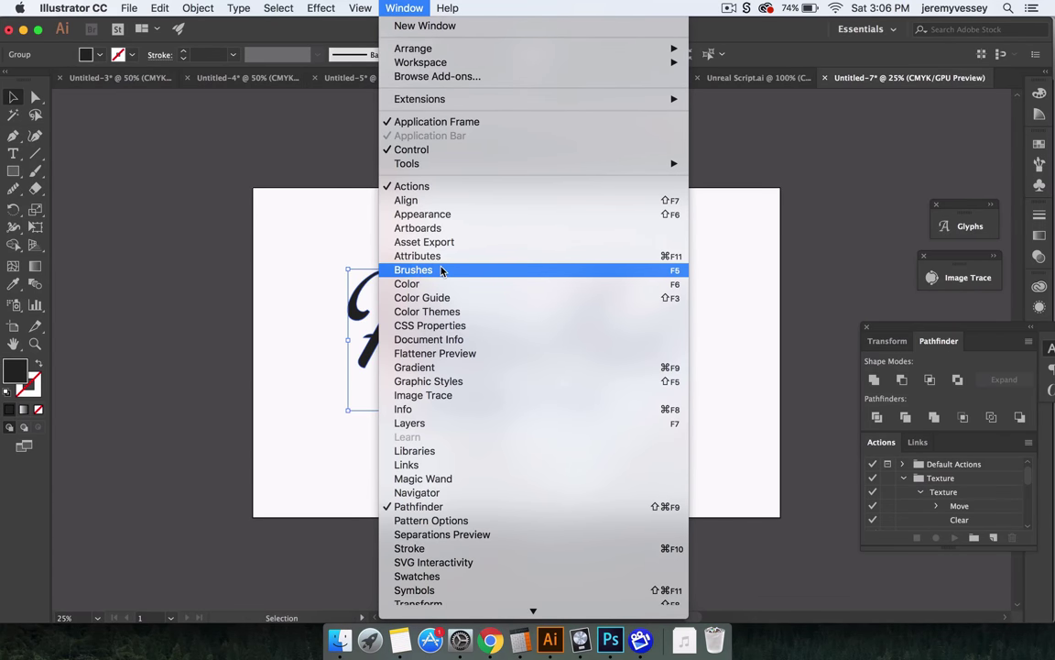
{"action": "mouse_move", "coordinate": [321, 8]}
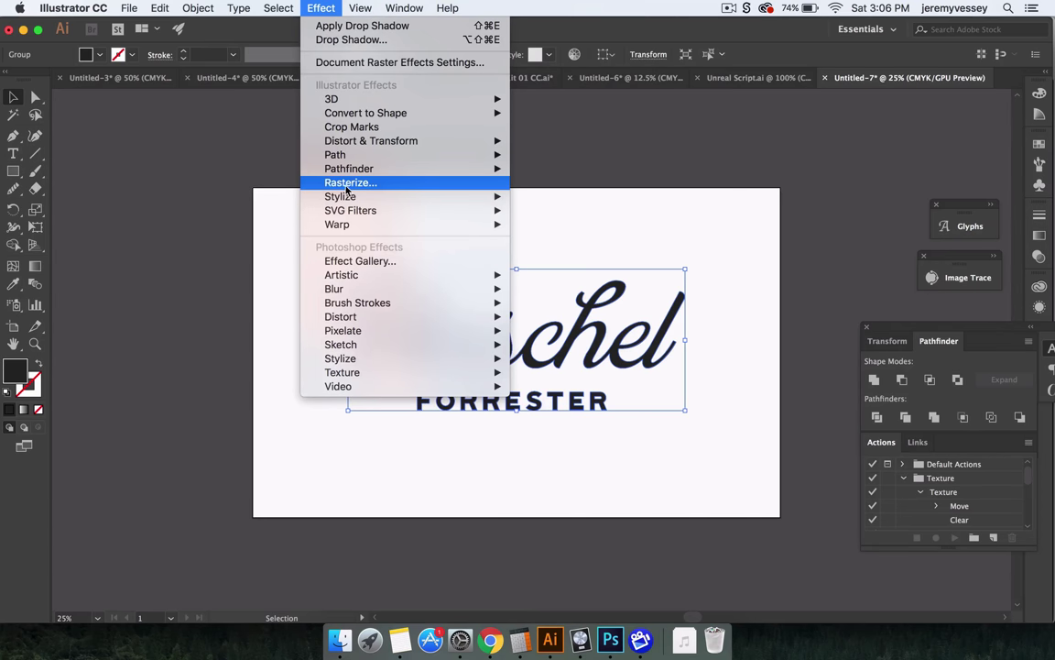
{"action": "mouse_move", "coordinate": [377, 291]}
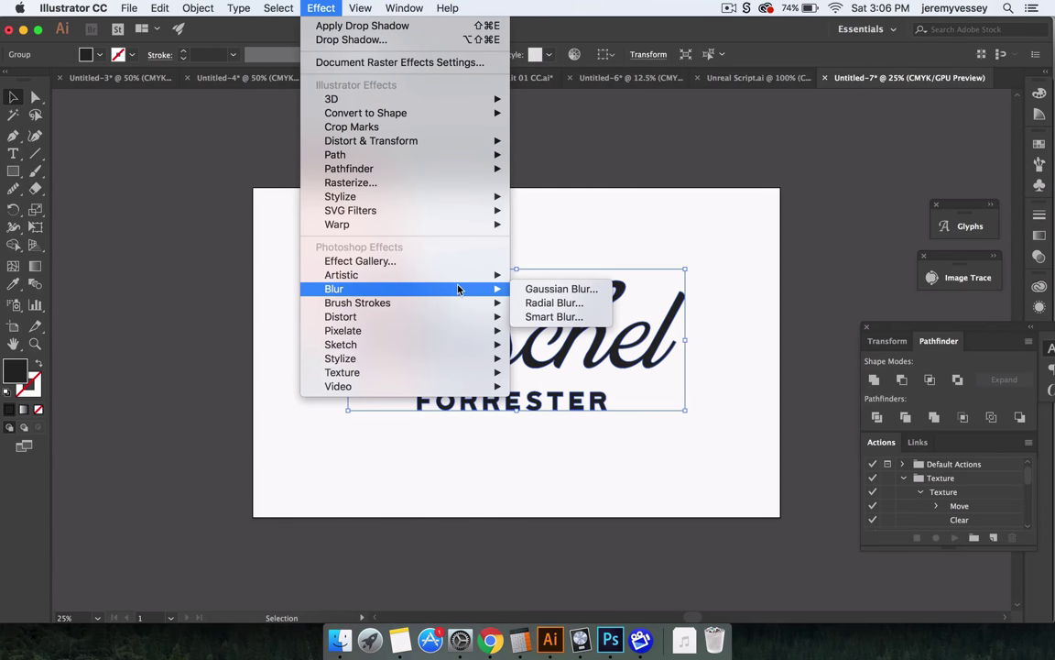
{"action": "left_click", "coordinate": [536, 291]}
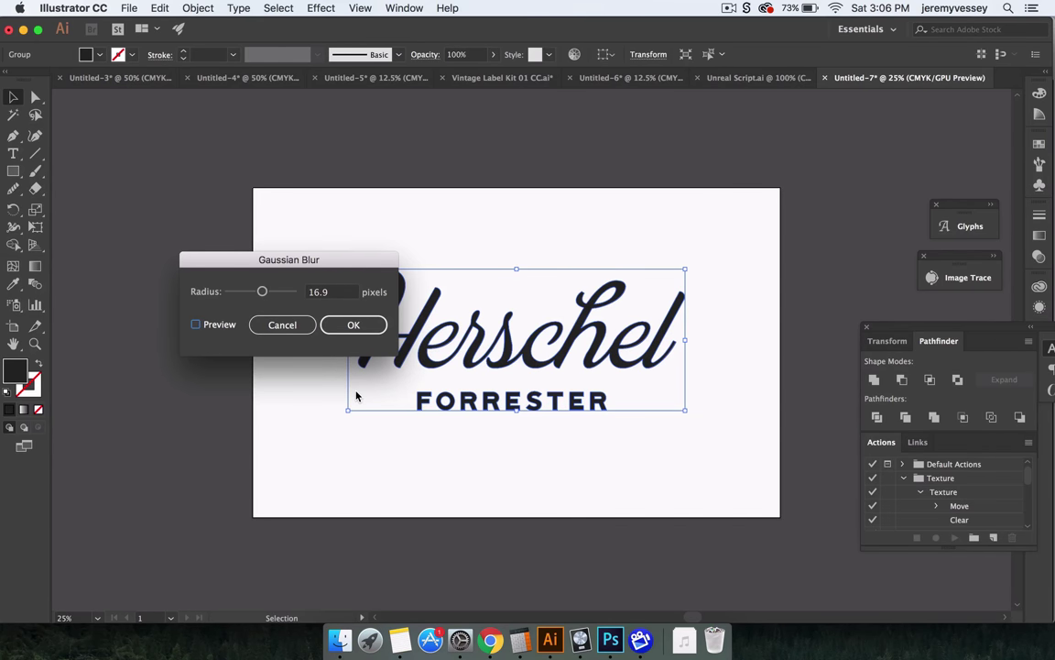
{"action": "key", "text": "p"}
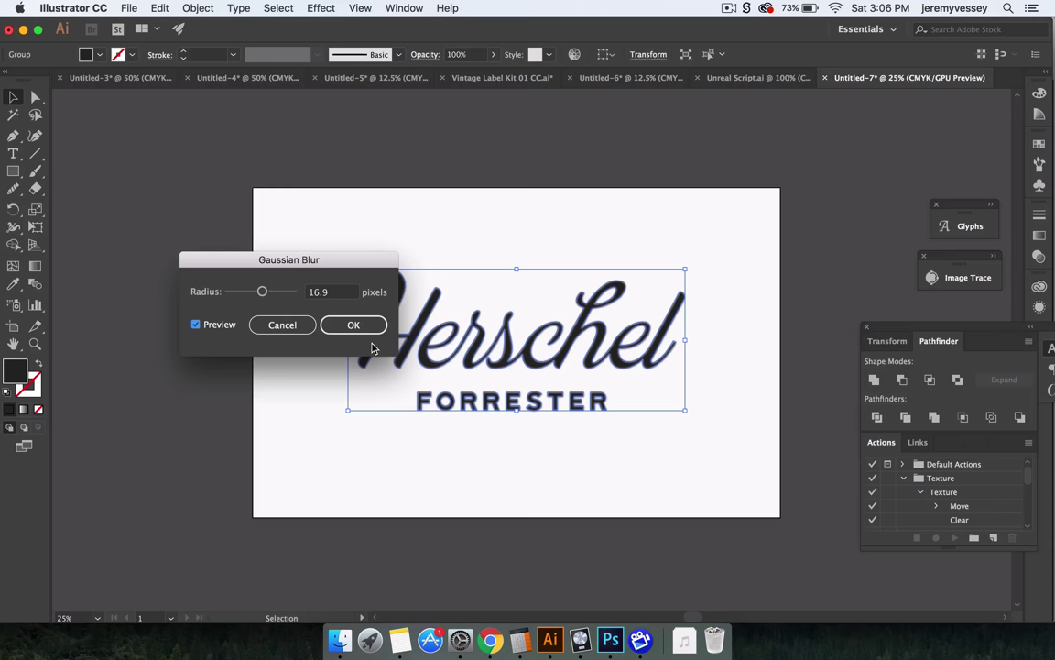
{"action": "left_click_drag", "start_coordinate": [262, 291], "coordinate": [261, 293]}
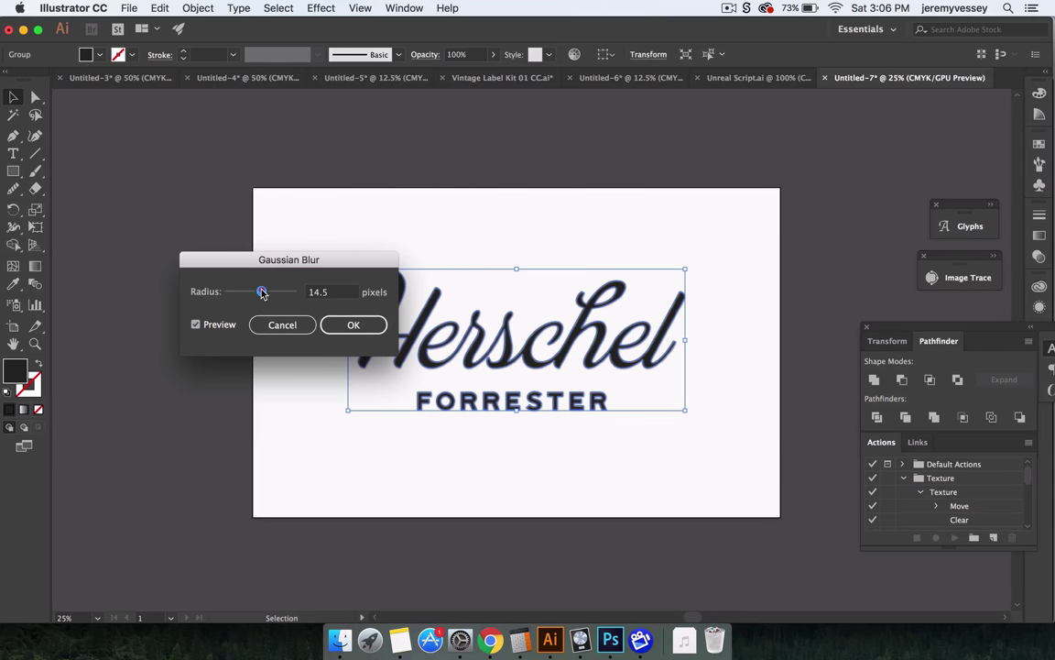
{"action": "left_click", "coordinate": [369, 326]}
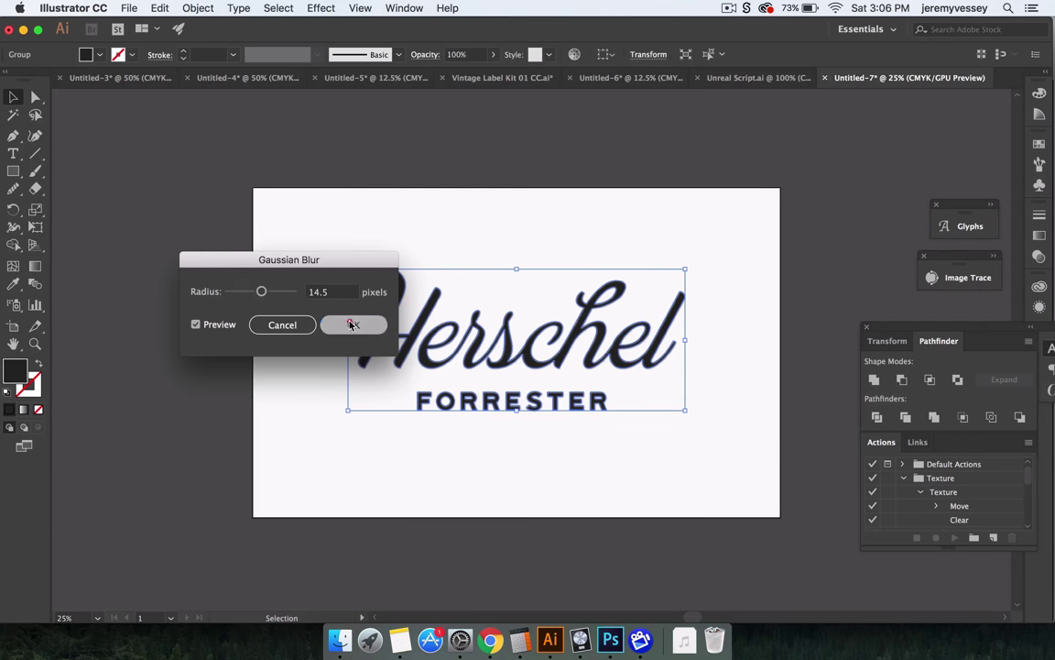
{"action": "left_click", "coordinate": [353, 326]}
Step: Zoom in to inspect the blurred edges, then reselect the whole lettering group
{"action": "left_click", "coordinate": [796, 265]}
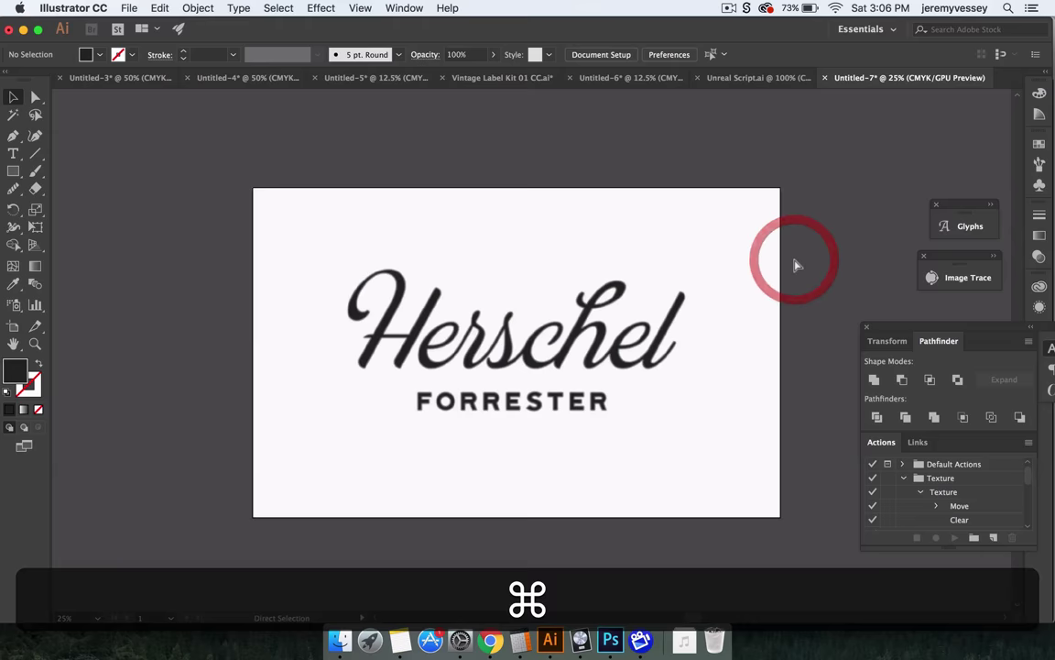
{"action": "key", "text": "super+equal"}
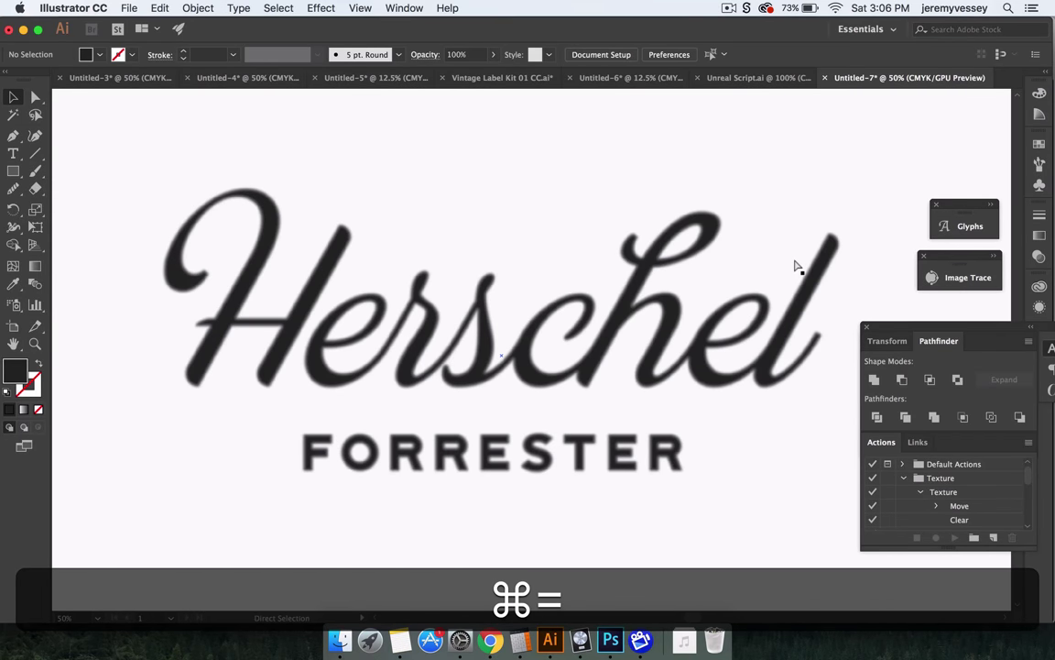
{"action": "key", "text": "super+equal"}
{"action": "key", "text": "super+equal"}
{"action": "key", "text": "super+minus"}
{"action": "key", "text": "super+minus"}
{"action": "key", "text": "super+minus"}
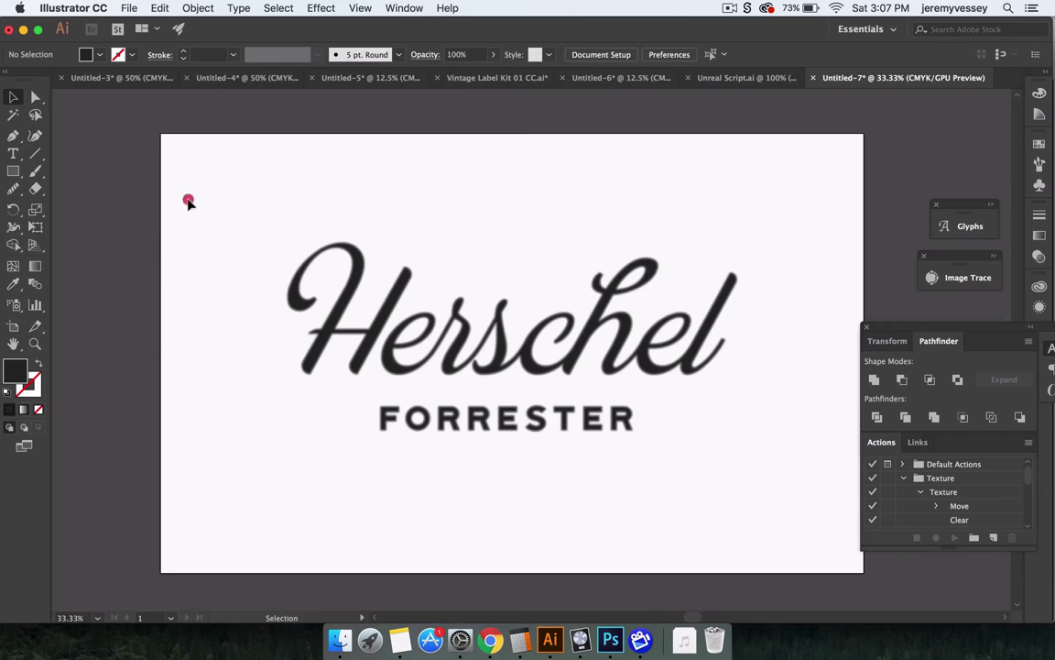
{"action": "left_click_drag", "start_coordinate": [189, 200], "coordinate": [834, 502]}
{"action": "left_click", "coordinate": [707, 497], "text": "shift"}
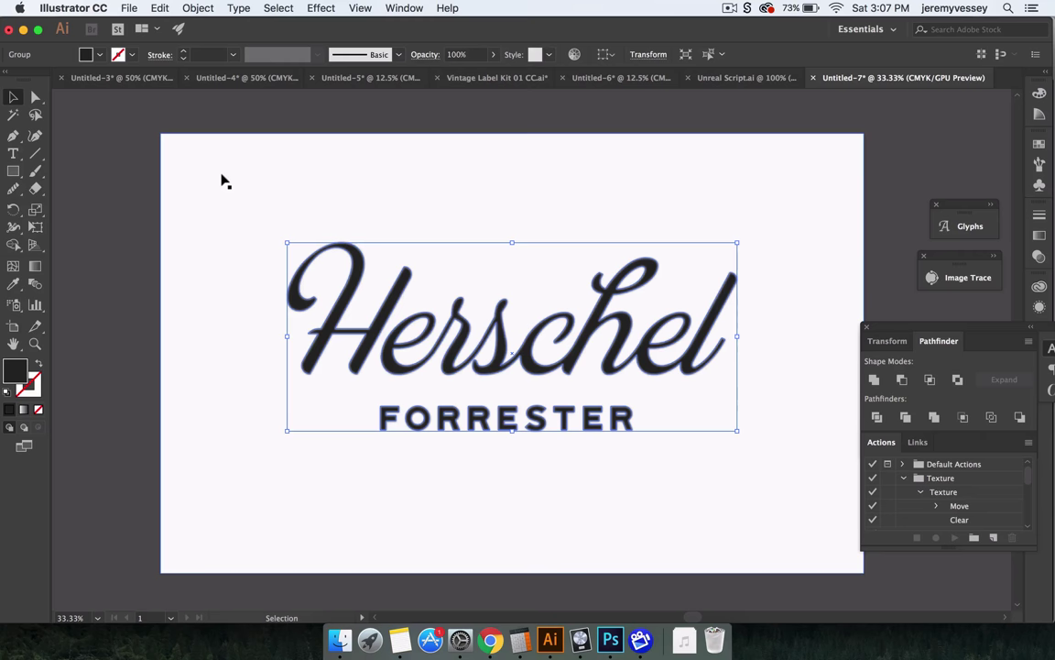
Step: Rasterize the blurred lettering as a CMYK, 300 ppi image on a white background
{"action": "left_click", "coordinate": [195, 9]}
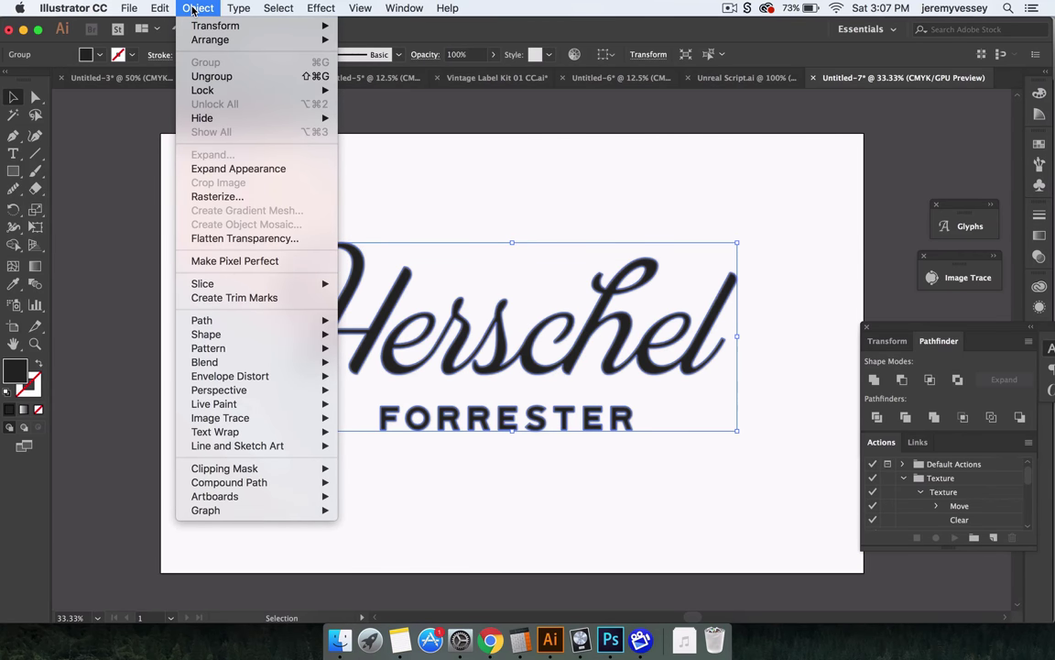
{"action": "left_click", "coordinate": [232, 198]}
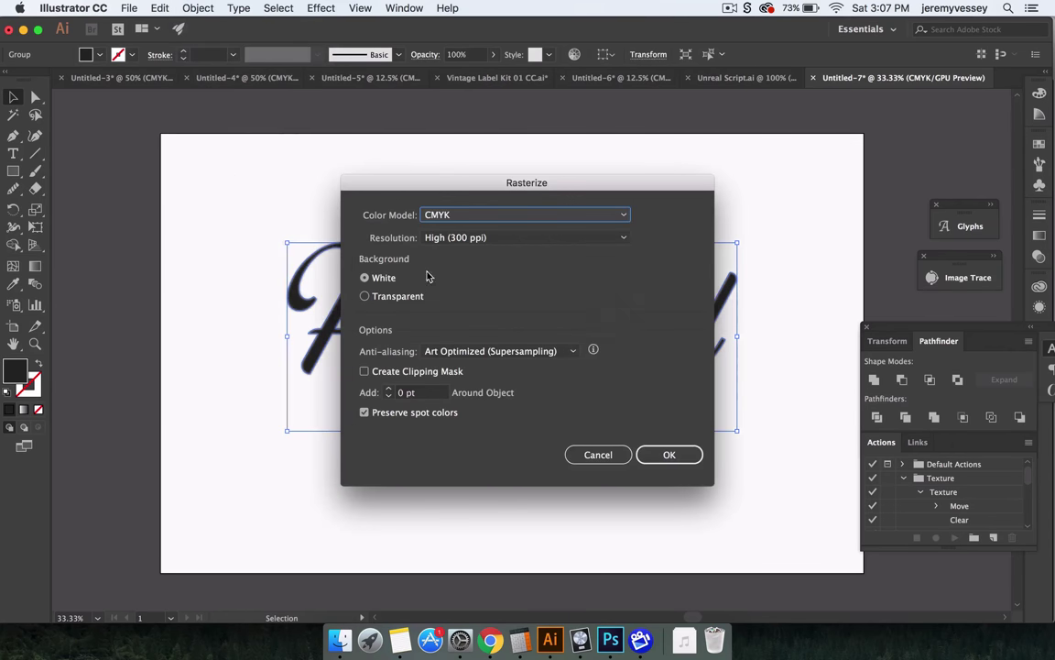
{"action": "left_click", "coordinate": [675, 459]}
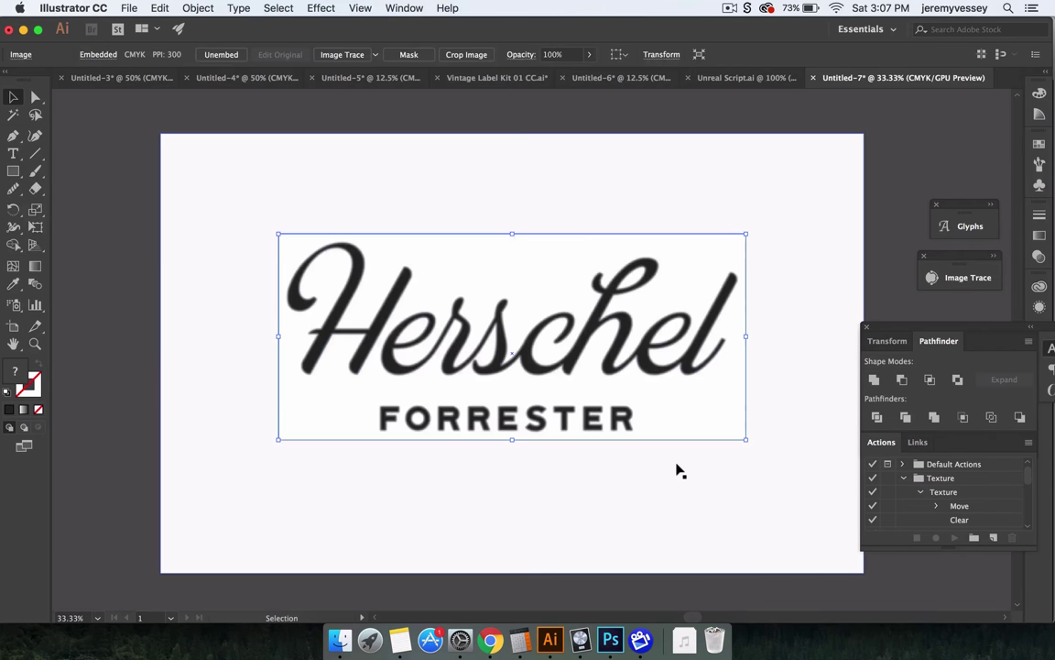
Step: Image Trace the rasterized logo with the Sketched Art preset, accepting the large-image warning
{"action": "left_click", "coordinate": [375, 56]}
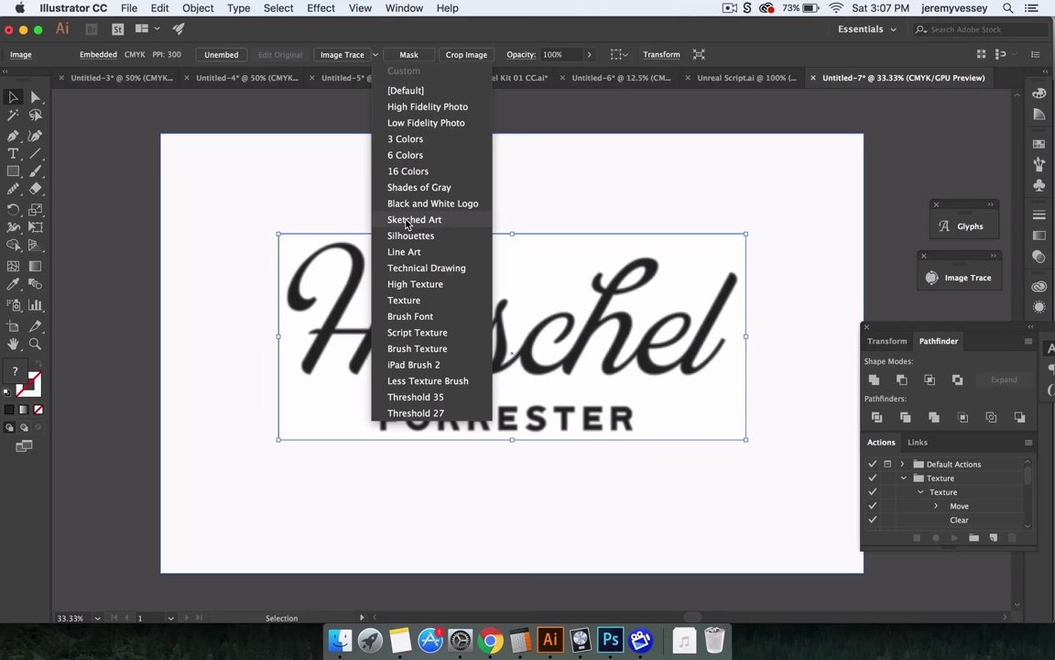
{"action": "left_click", "coordinate": [407, 221]}
{"action": "left_click", "coordinate": [686, 365]}
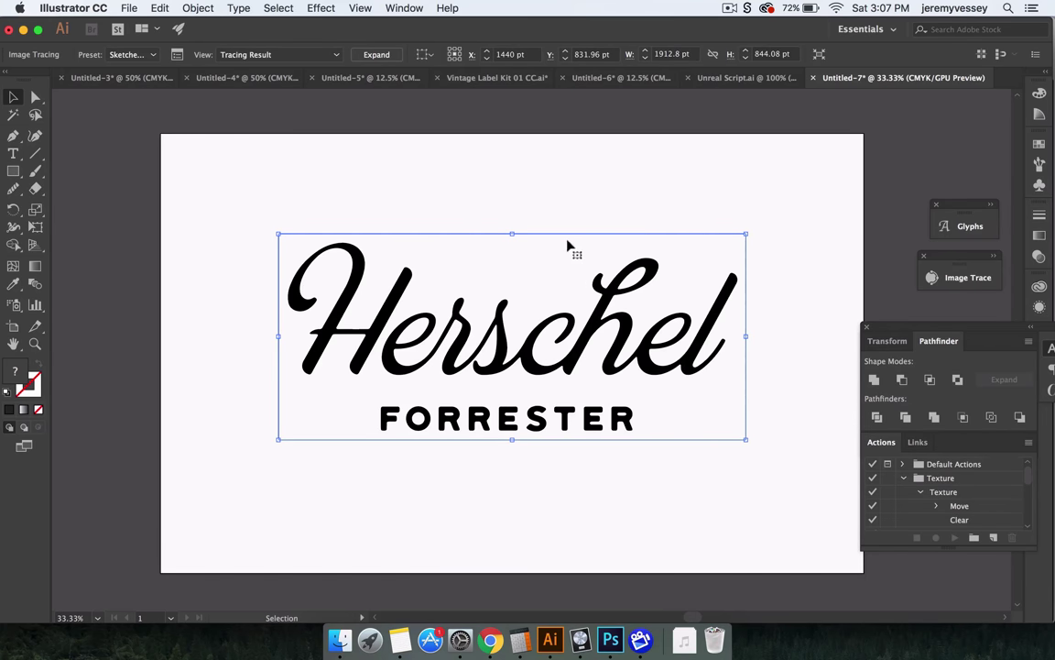
Step: Retrace the logo at a threshold of 130 in the Image Trace panel
{"action": "left_click", "coordinate": [177, 55]}
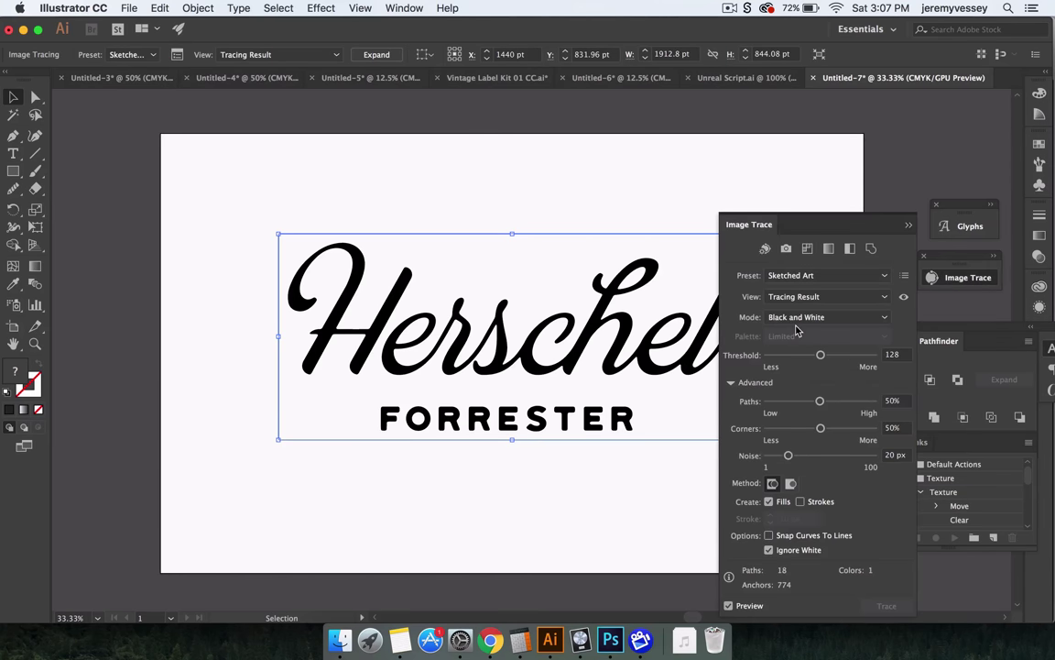
{"action": "left_click", "coordinate": [810, 356]}
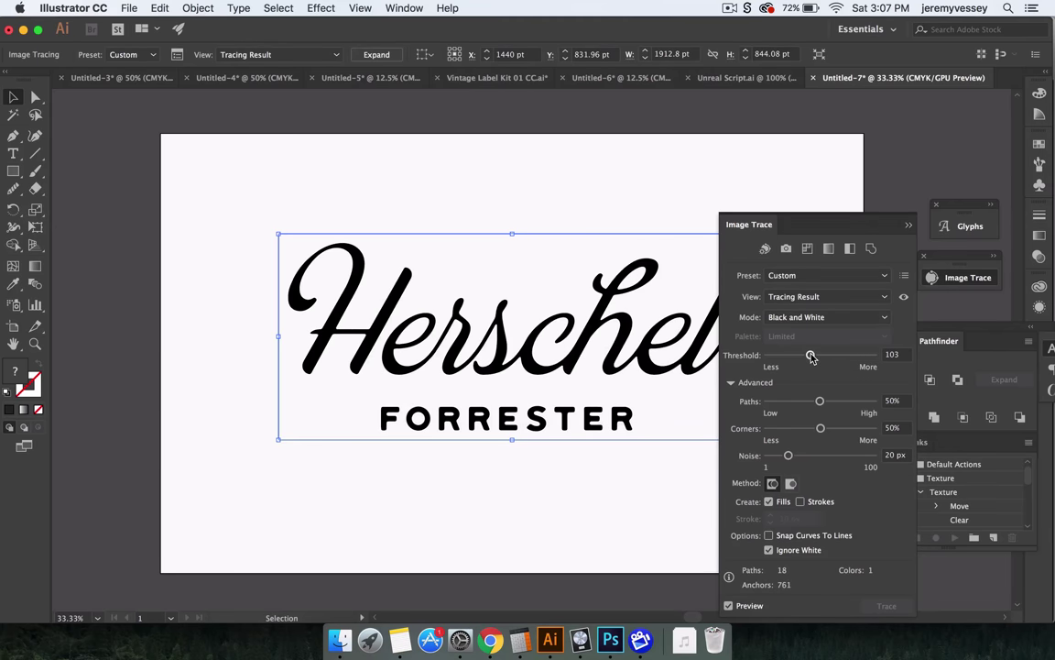
{"action": "left_click_drag", "start_coordinate": [811, 356], "coordinate": [807, 357]}
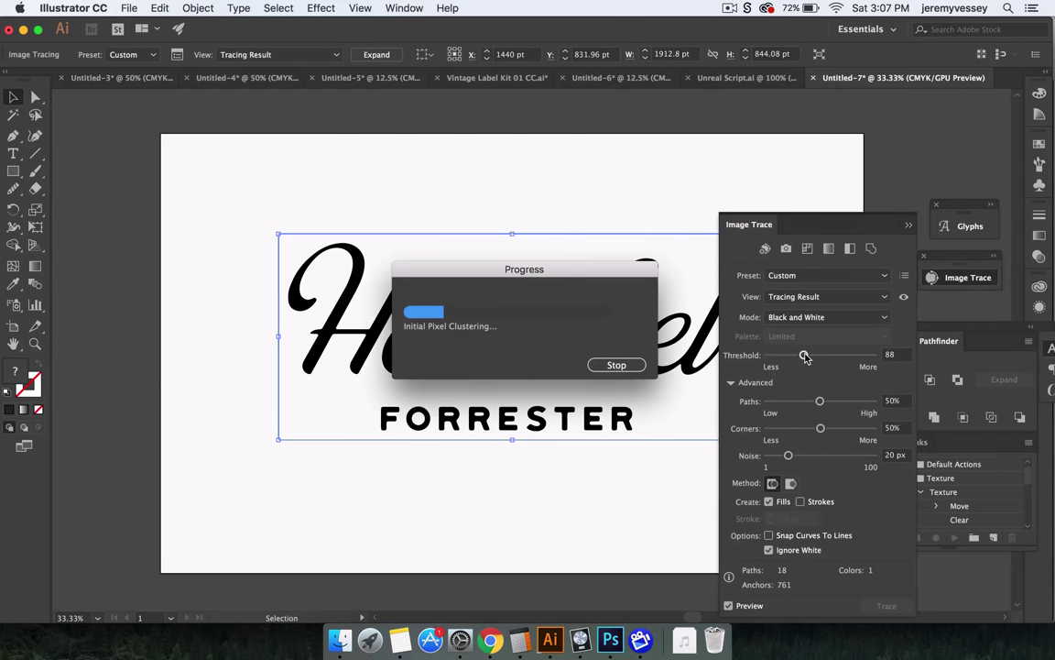
{"action": "left_click_drag", "start_coordinate": [806, 359], "coordinate": [822, 356]}
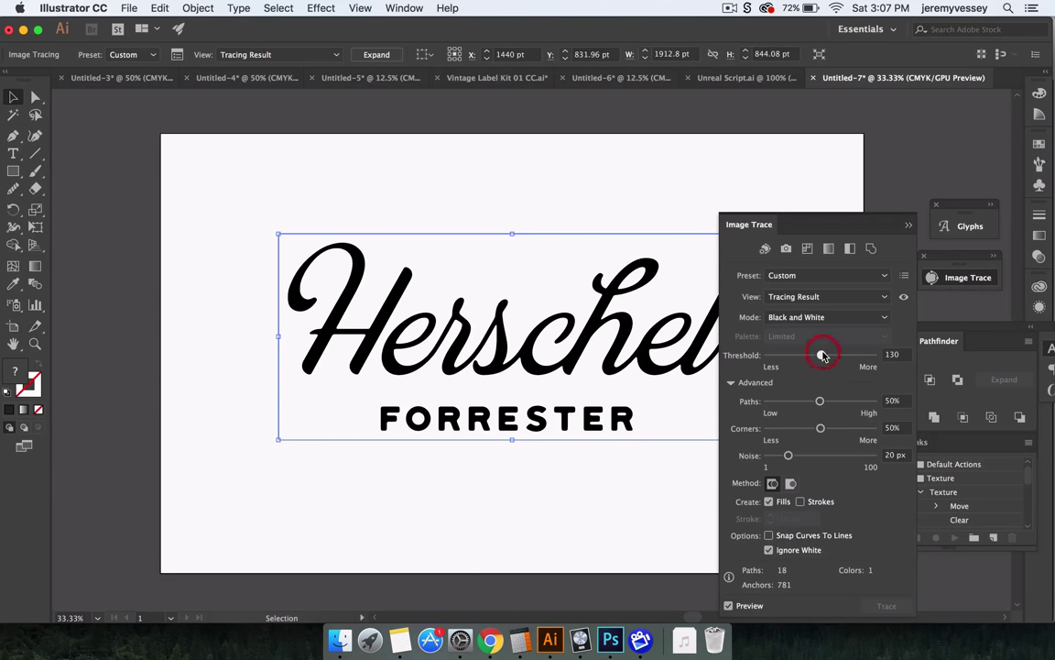
{"action": "left_click", "coordinate": [823, 356]}
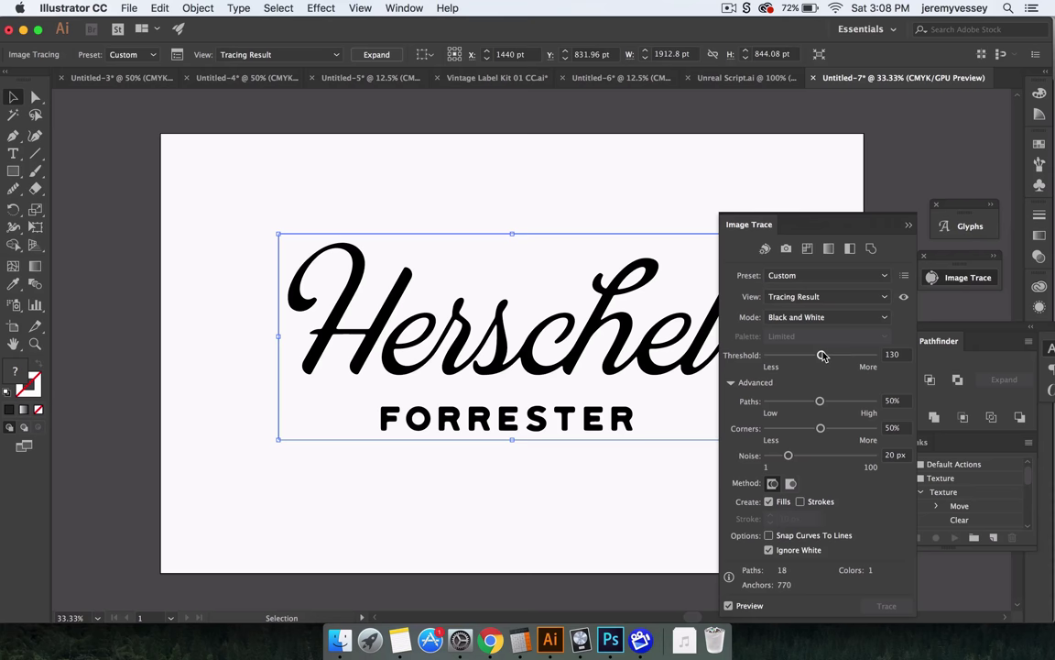
Step: Expand the trace into editable vector paths
{"action": "left_click", "coordinate": [373, 56]}
{"action": "mouse_move", "coordinate": [676, 287]}
{"action": "left_mouse_down"}
{"action": "mouse_move", "coordinate": [719, 274]}
{"action": "mouse_move", "coordinate": [617, 278]}
{"action": "left_mouse_up"}
{"action": "scroll", "coordinate": [617, 278], "scroll_direction": "left", "scroll_amount": 3}
{"action": "scroll", "coordinate": [617, 277], "scroll_direction": "up", "scroll_amount": 2}
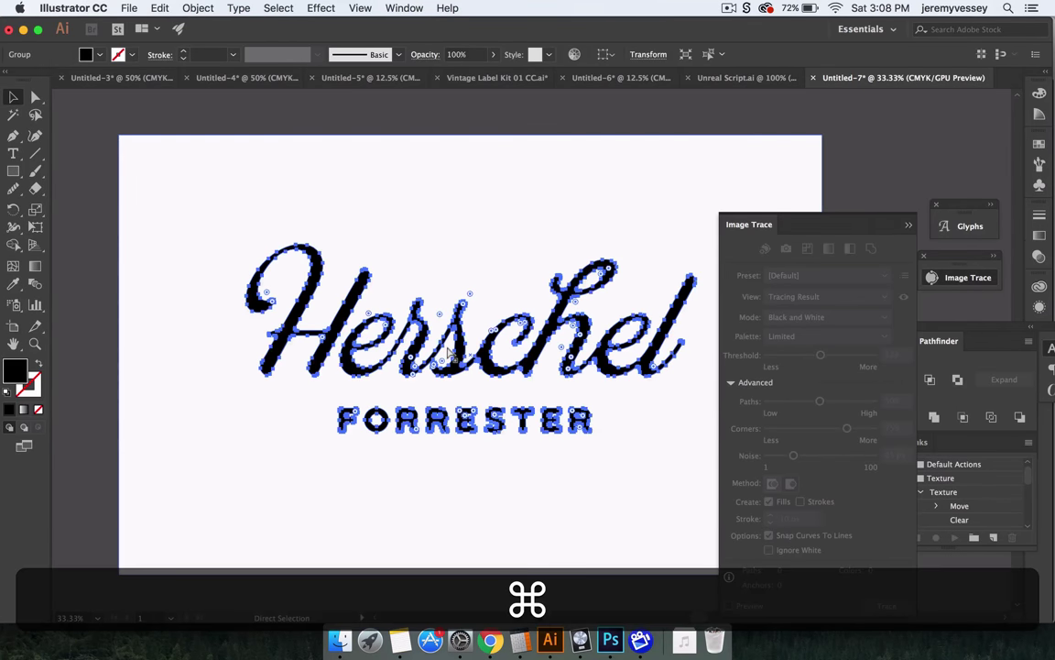
Step: Preview a Roughen effect on the lettering using absolute size and smooth points
{"action": "key", "text": "super+equal"}
{"action": "key", "text": "super+equal"}
{"action": "key", "text": "super+equal"}
{"action": "key", "text": "super+equal"}
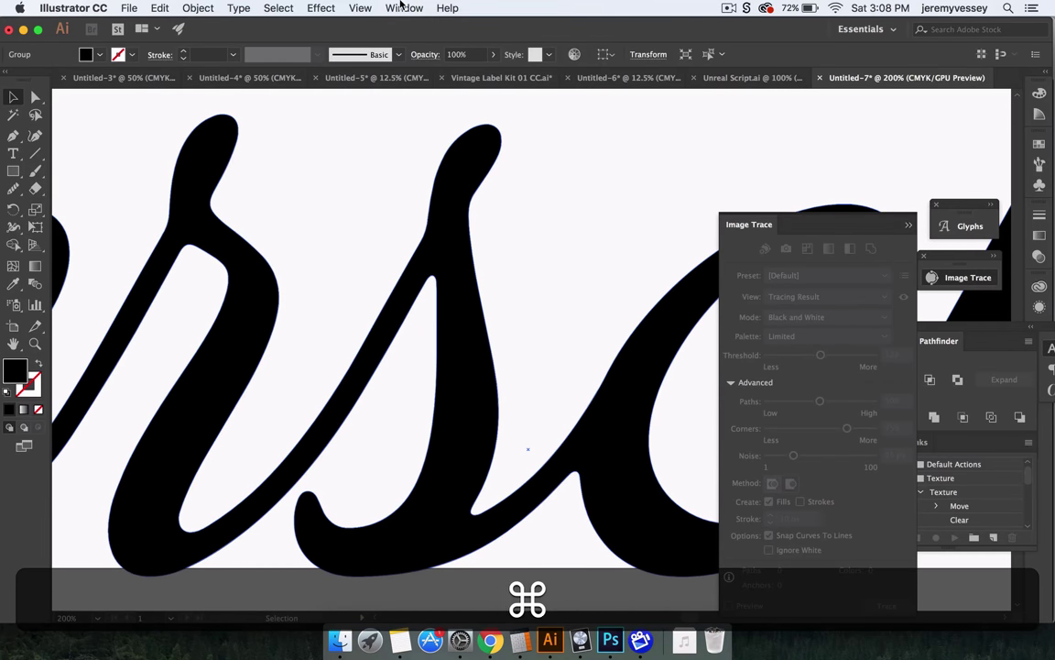
{"action": "left_click", "coordinate": [322, 7]}
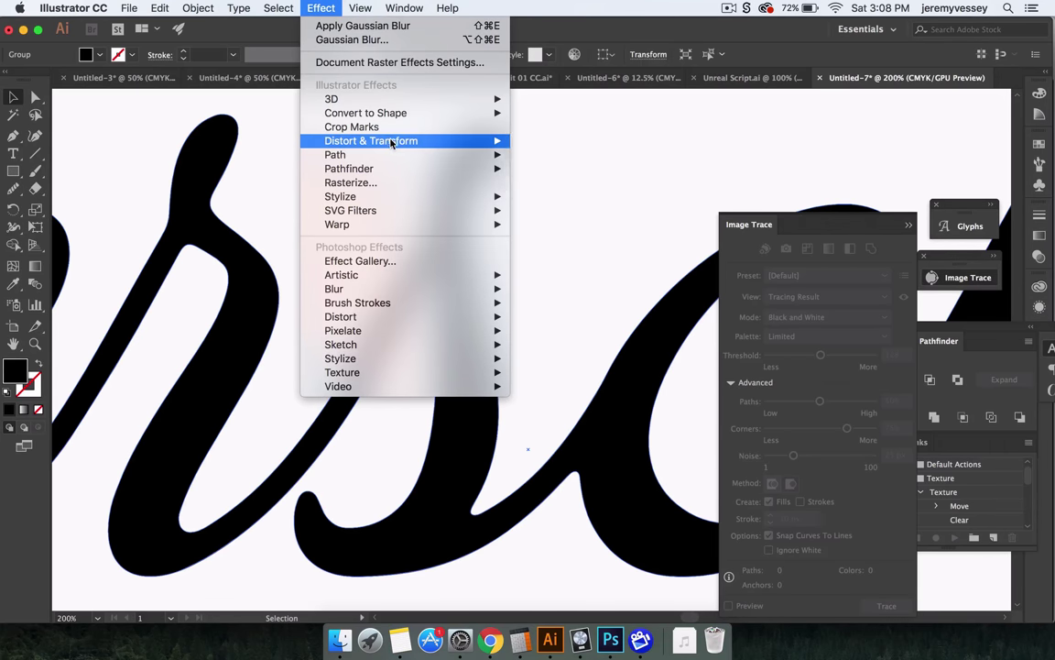
{"action": "mouse_move", "coordinate": [390, 143]}
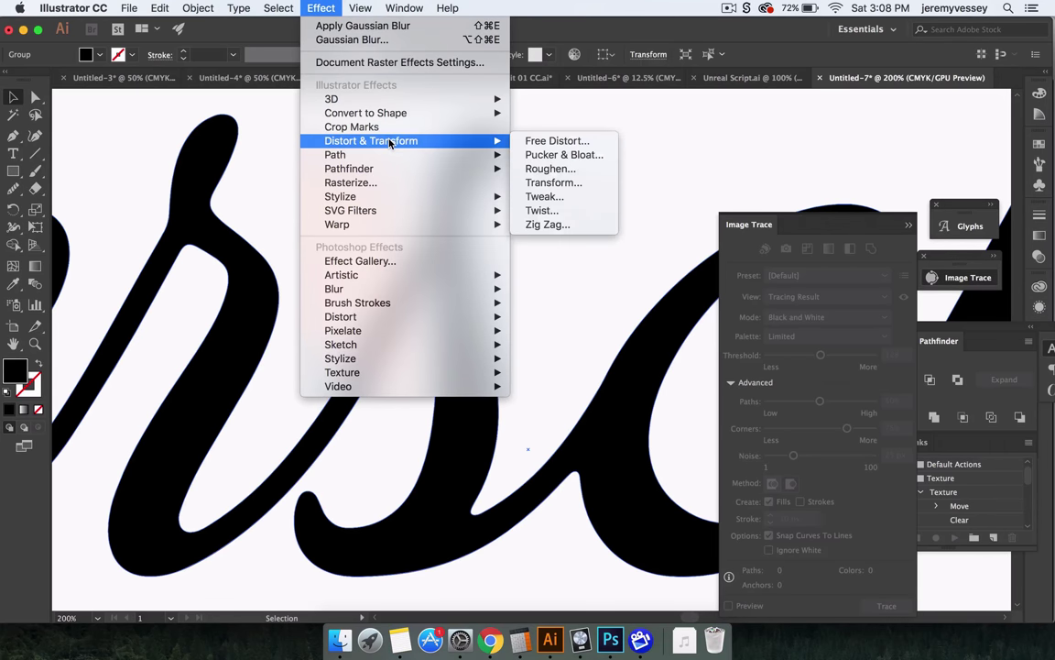
{"action": "left_click", "coordinate": [550, 170]}
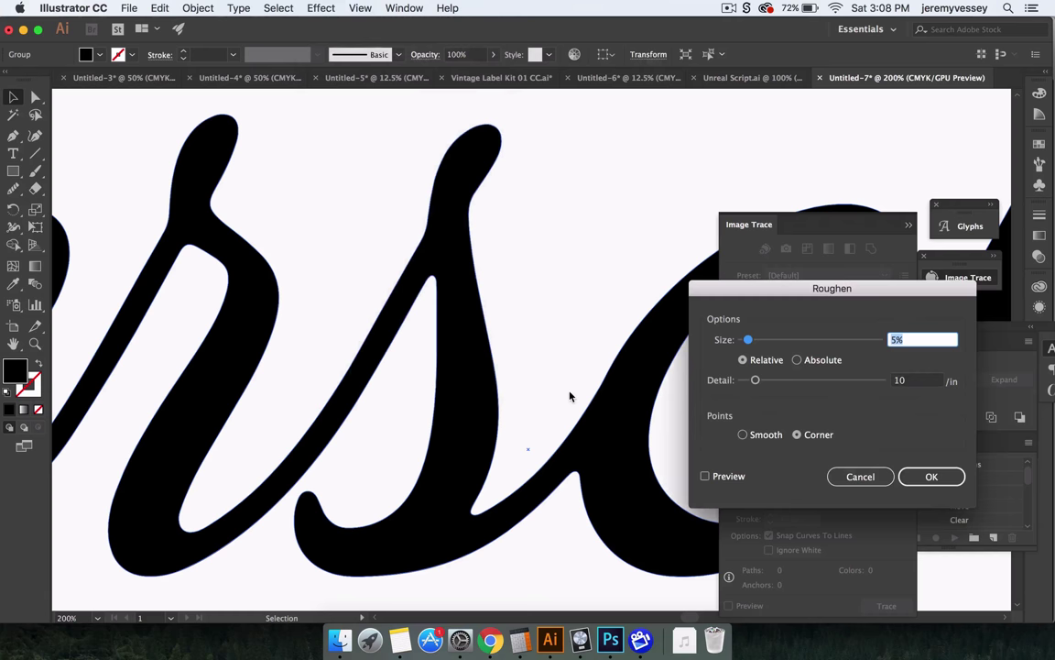
{"action": "left_click", "coordinate": [706, 476]}
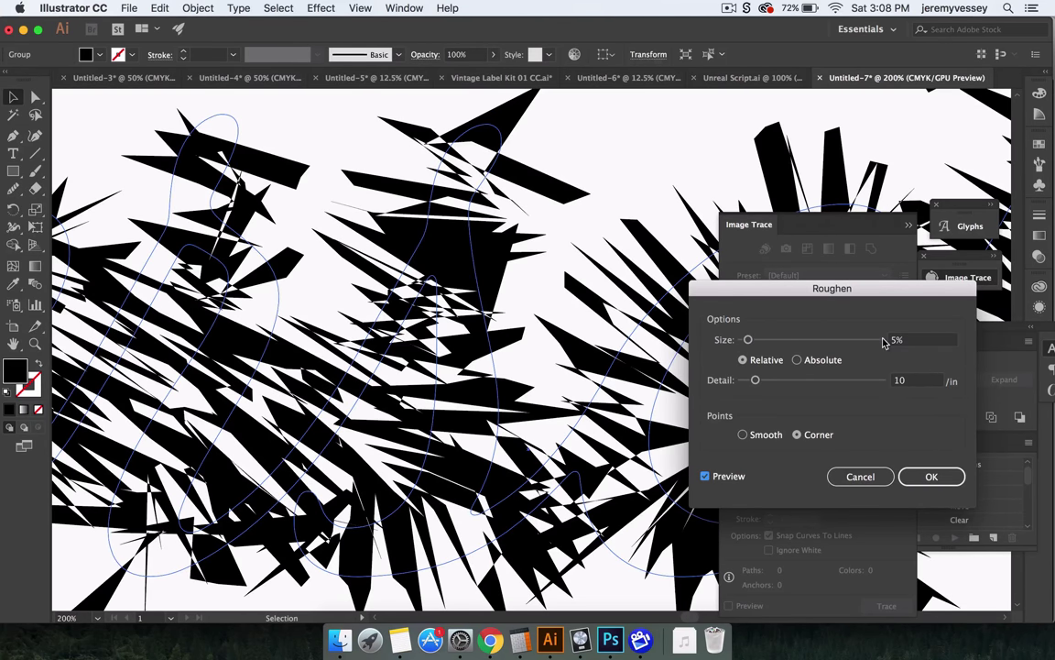
{"action": "left_click", "coordinate": [797, 360]}
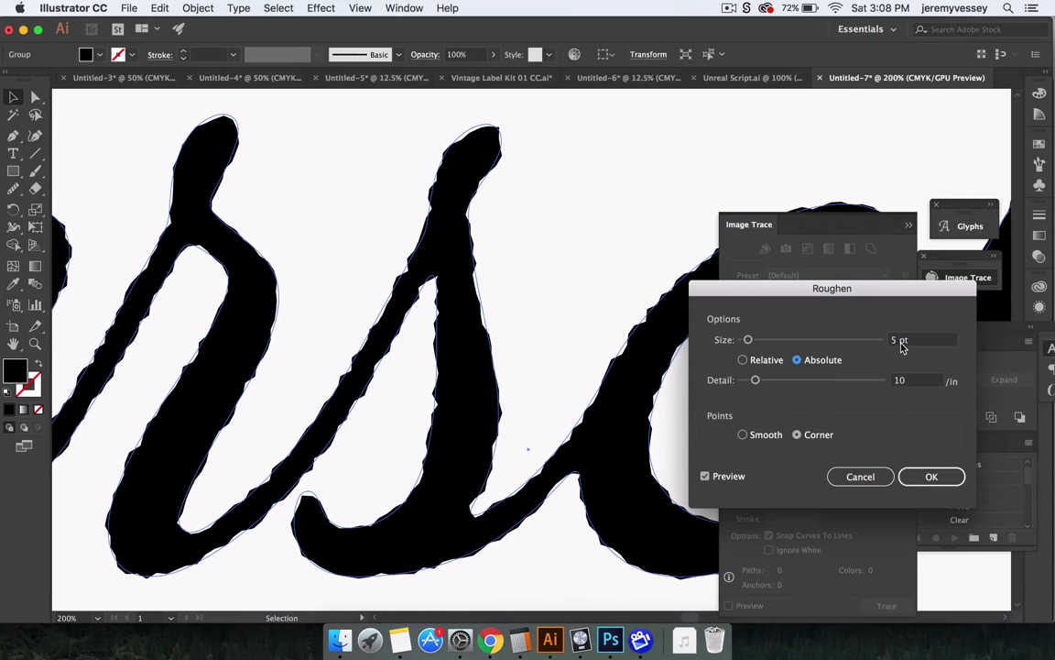
{"action": "left_click", "coordinate": [896, 340]}
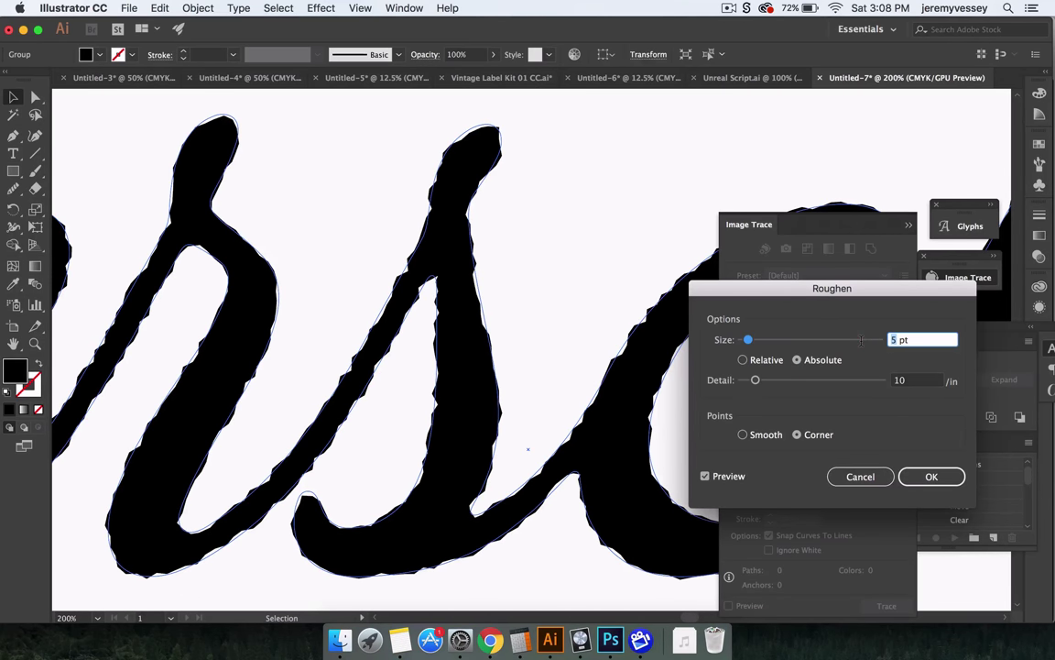
{"action": "type", "text": "1"}
{"action": "left_click", "coordinate": [910, 383]}
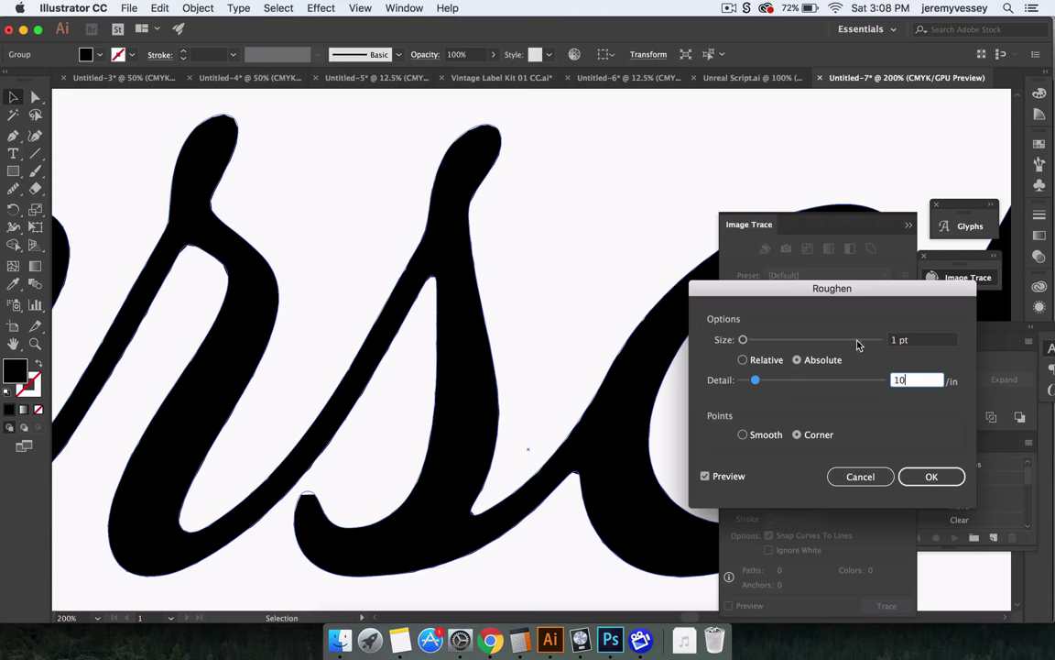
{"action": "left_click", "coordinate": [743, 436]}
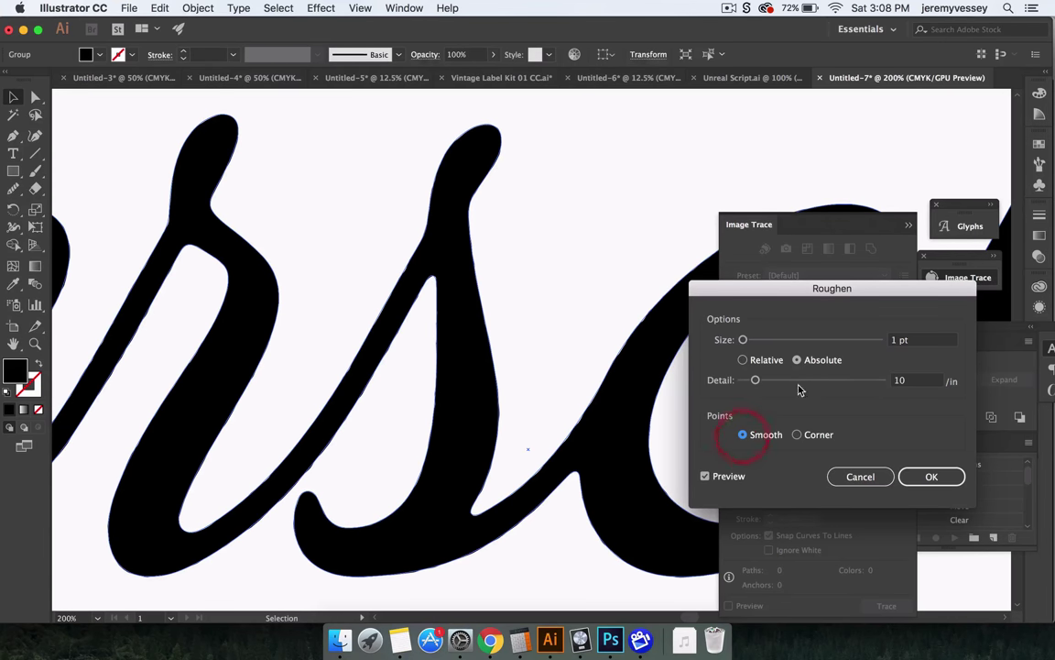
Step: Set the Roughen size to 2 pt and tune the detail to about 7/in
{"action": "double_click", "coordinate": [896, 341]}
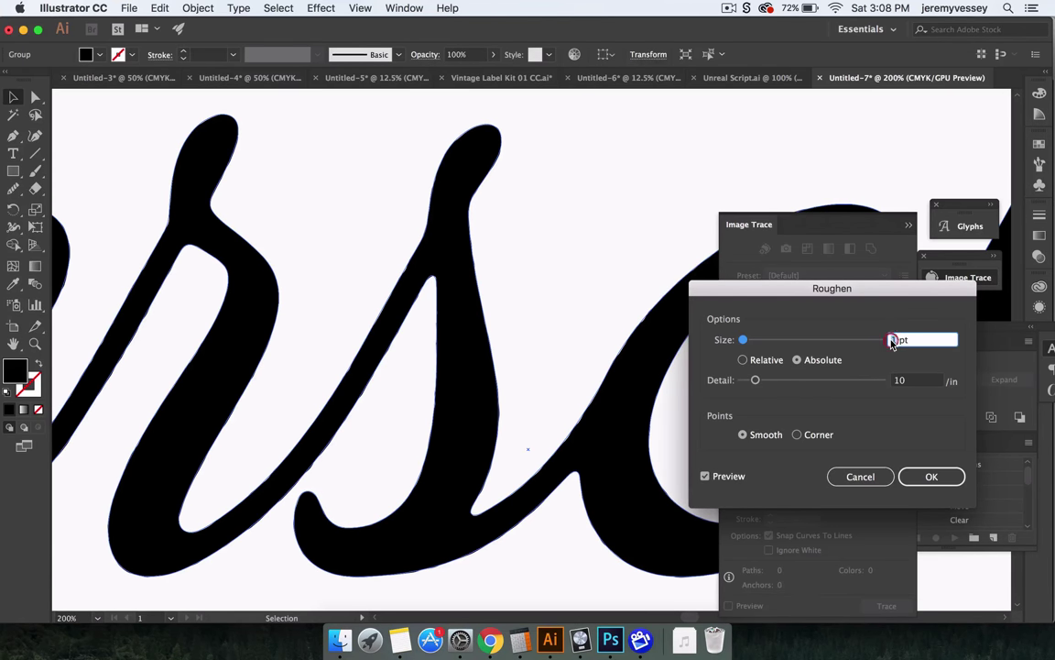
{"action": "type", "text": "2"}
{"action": "double_click", "coordinate": [902, 379]}
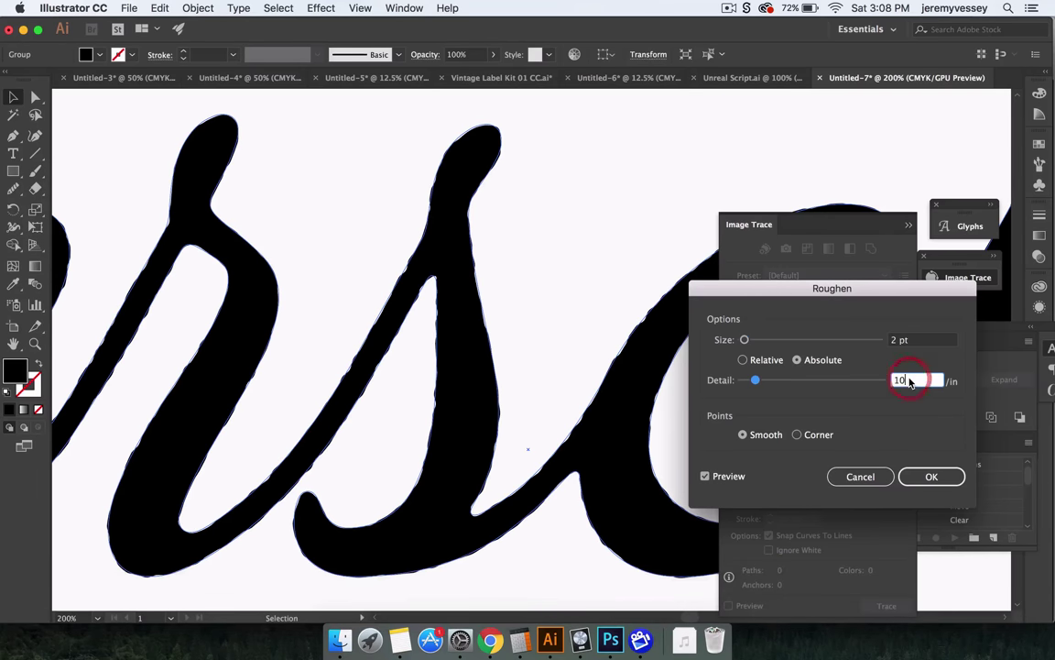
{"action": "key", "text": "super"}
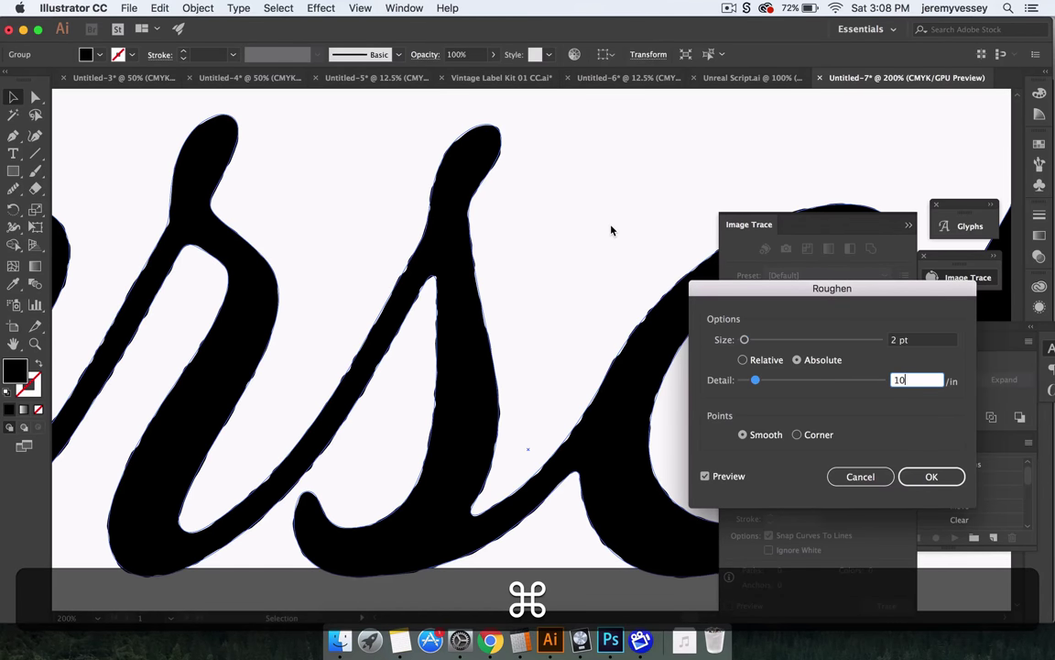
{"action": "key", "text": "super+r"}
{"action": "key", "text": "super"}
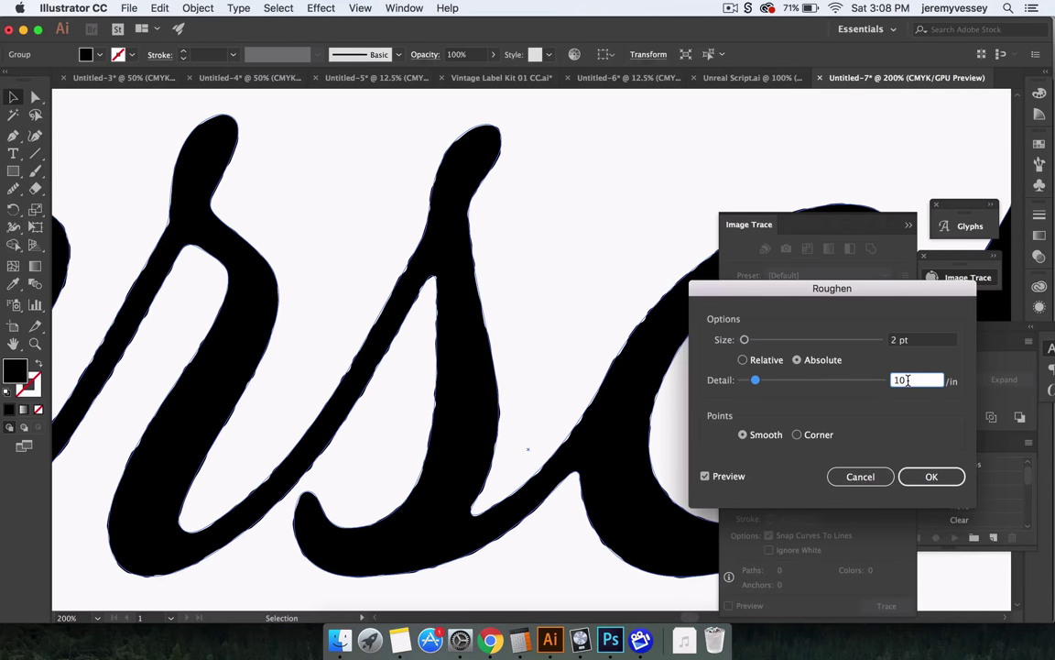
{"action": "left_click", "coordinate": [753, 382]}
{"action": "mouse_move", "coordinate": [758, 383]}
{"action": "left_mouse_down"}
{"action": "mouse_move", "coordinate": [813, 383]}
{"action": "mouse_move", "coordinate": [758, 383]}
{"action": "left_mouse_up"}
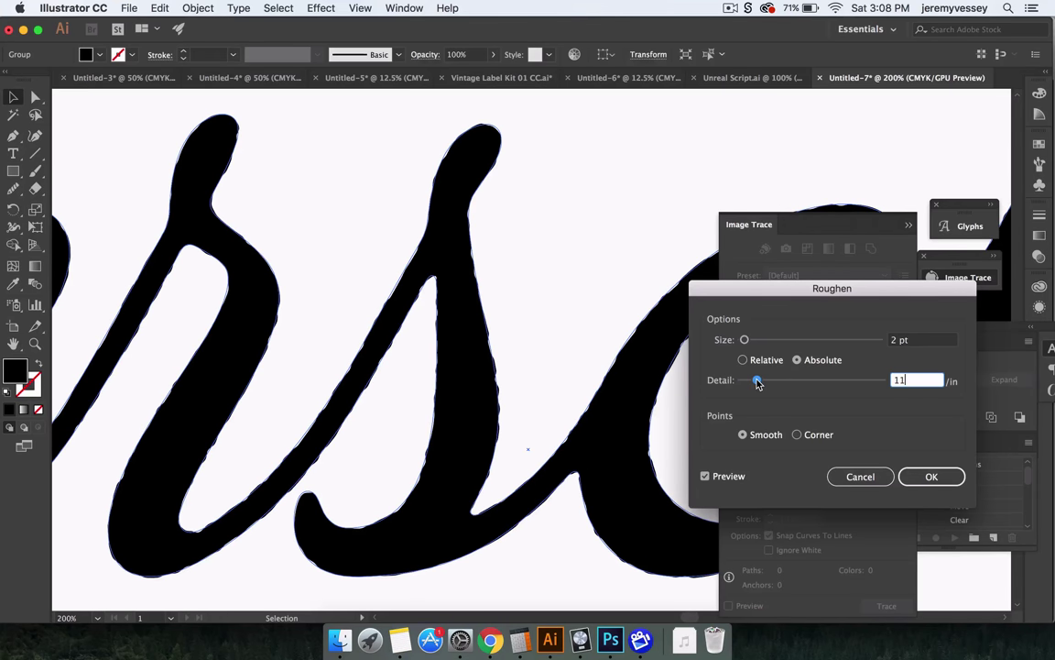
{"action": "left_click", "coordinate": [755, 383]}
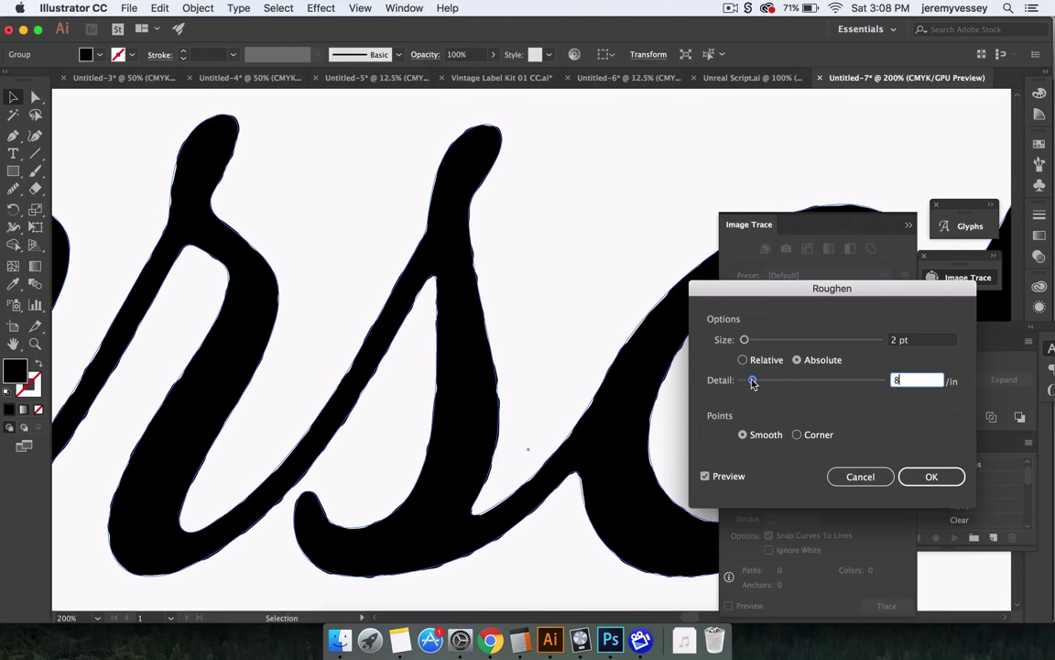
{"action": "mouse_move", "coordinate": [753, 383]}
{"action": "left_mouse_down"}
{"action": "mouse_move", "coordinate": [845, 384]}
{"action": "mouse_move", "coordinate": [750, 386]}
{"action": "left_mouse_up"}
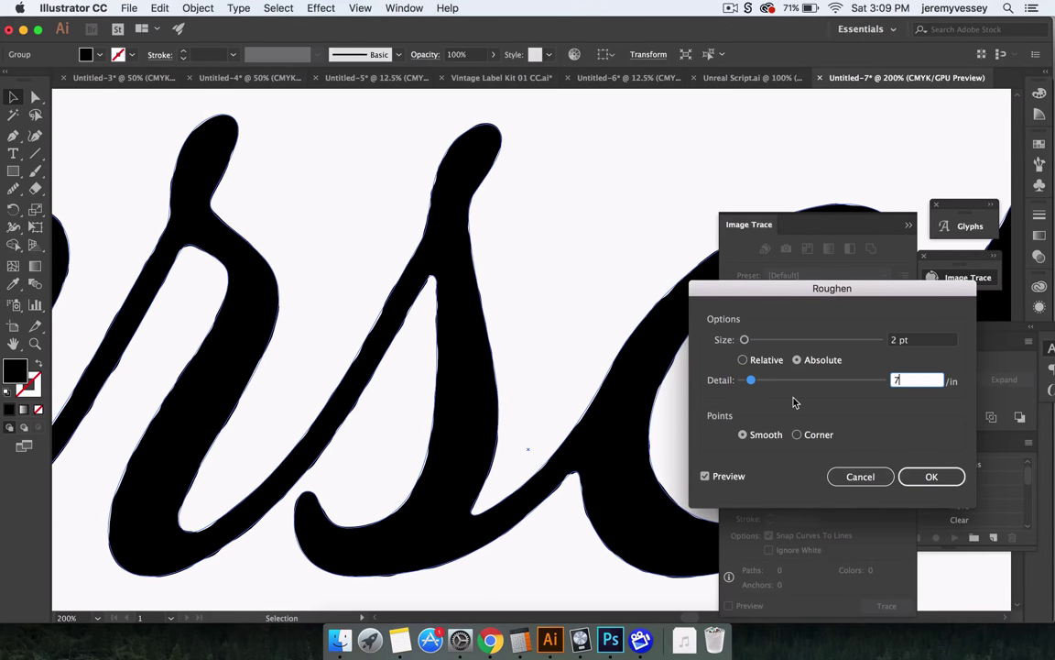
Step: Apply the Roughen effect and close the Image Trace panel
{"action": "left_click", "coordinate": [928, 478]}
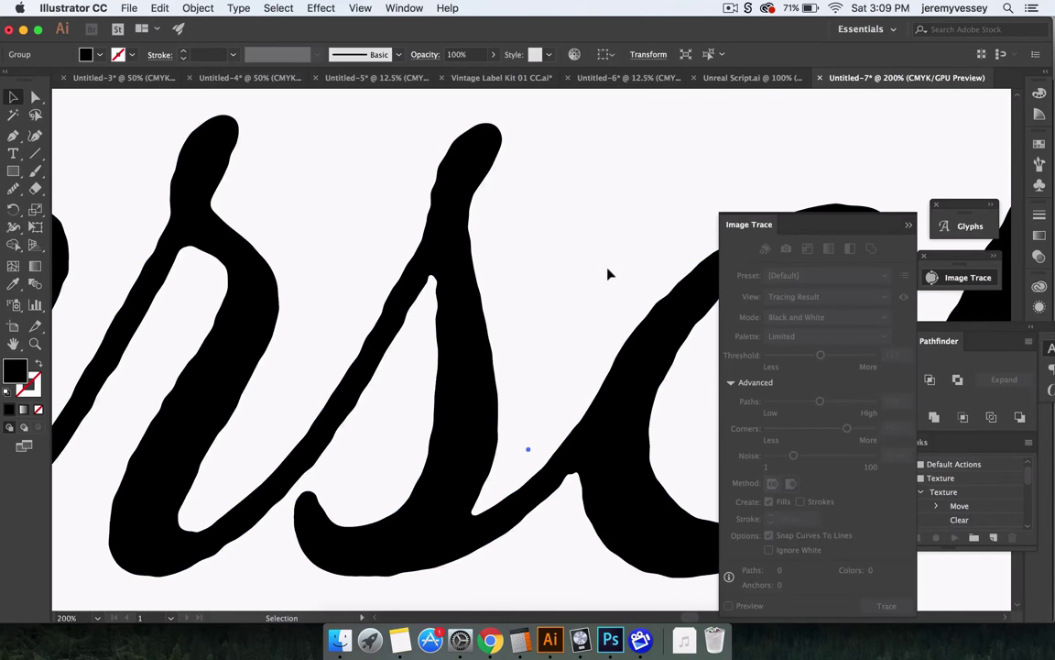
{"action": "left_click", "coordinate": [608, 275], "text": "super"}
{"action": "key", "text": "super+minus"}
{"action": "key", "text": "super+minus"}
{"action": "key", "text": "super+minus"}
{"action": "key", "text": "super+minus"}
{"action": "key", "text": "super+minus"}
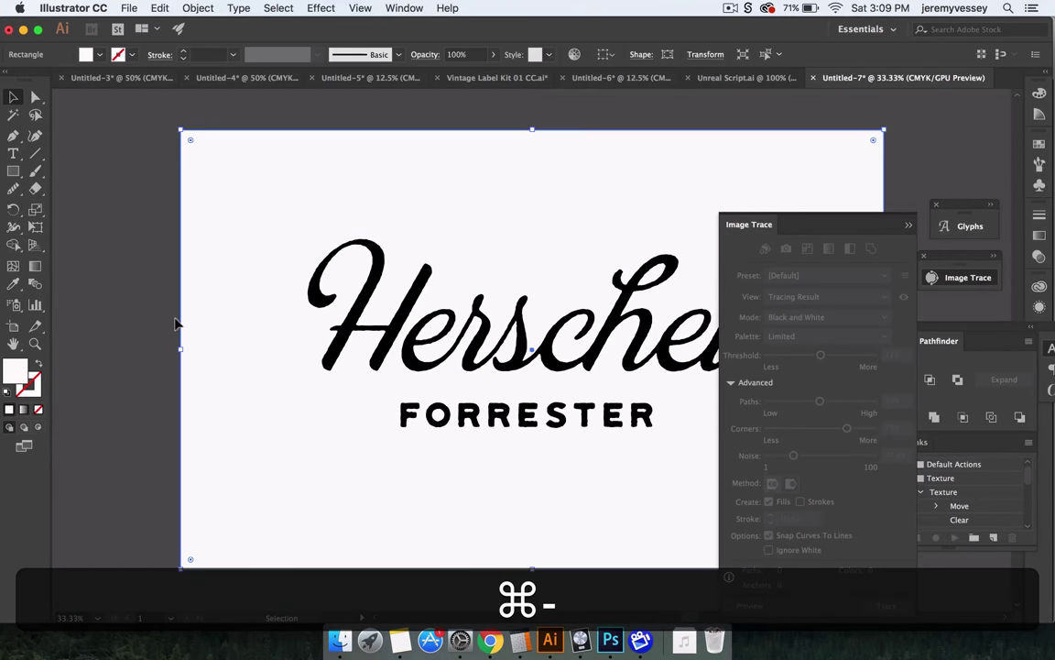
{"action": "scroll", "coordinate": [177, 322], "scroll_direction": "right", "scroll_amount": 2}
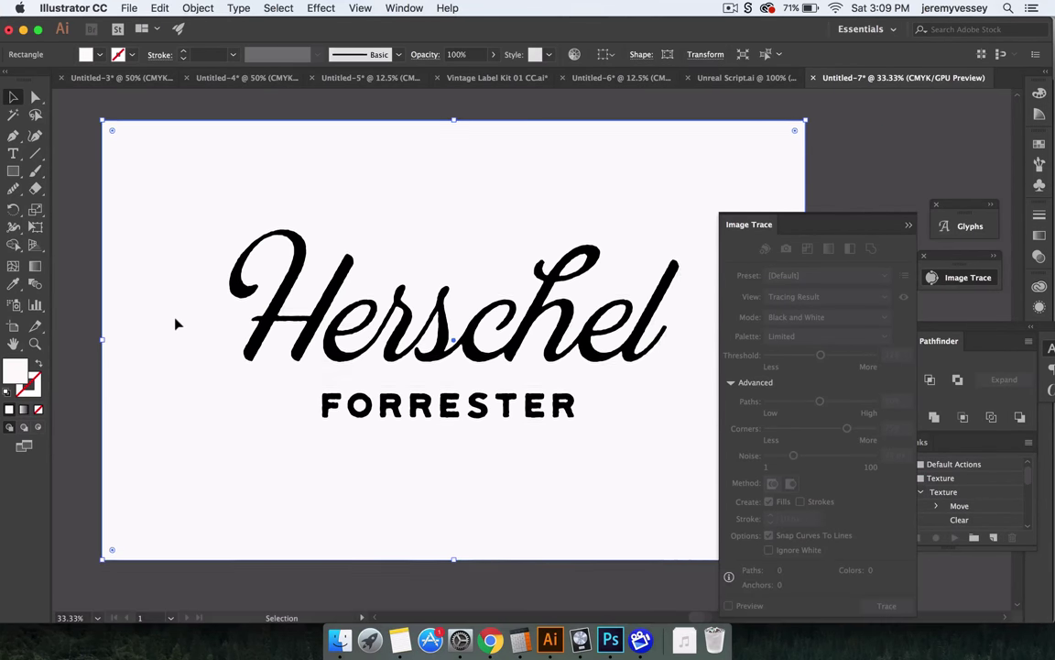
{"action": "left_click", "coordinate": [909, 226]}
{"action": "left_click", "coordinate": [829, 215]}
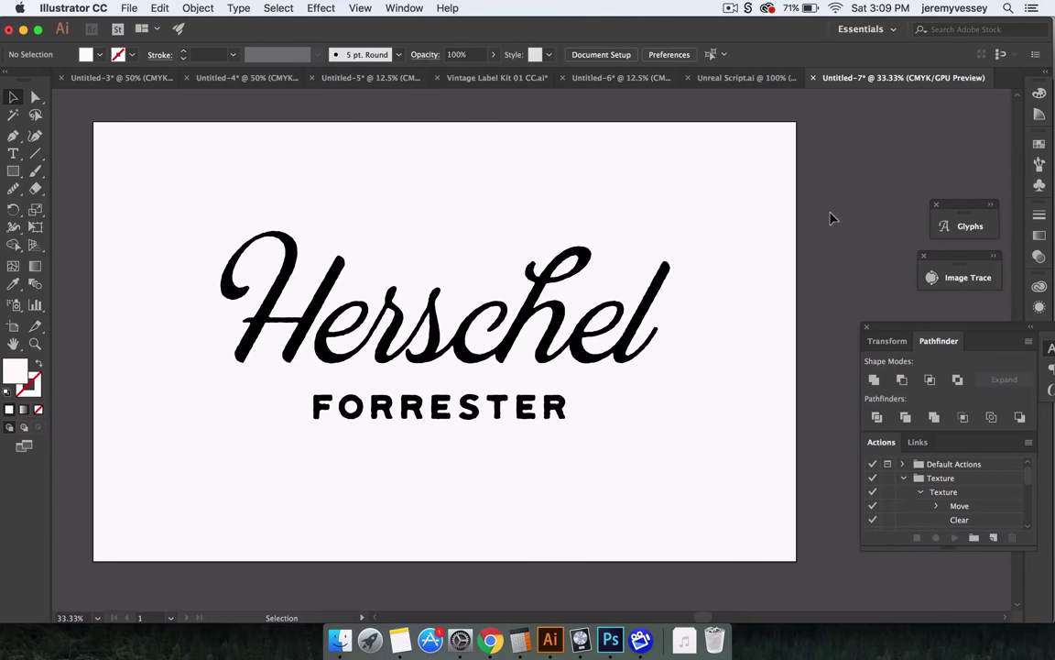
Step: Zoom in and out to inspect the roughened edges of the logo
{"action": "key", "text": "super+equal"}
{"action": "key", "text": "super+equal"}
{"action": "key", "text": "super+equal"}
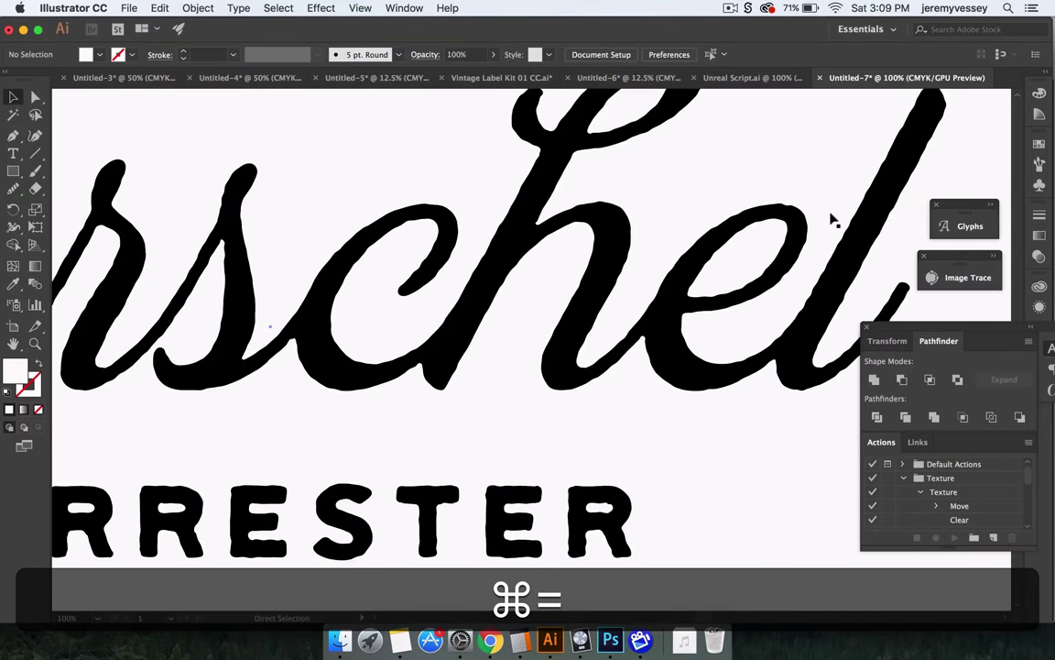
{"action": "scroll", "coordinate": [831, 218], "scroll_direction": "left", "scroll_amount": 6}
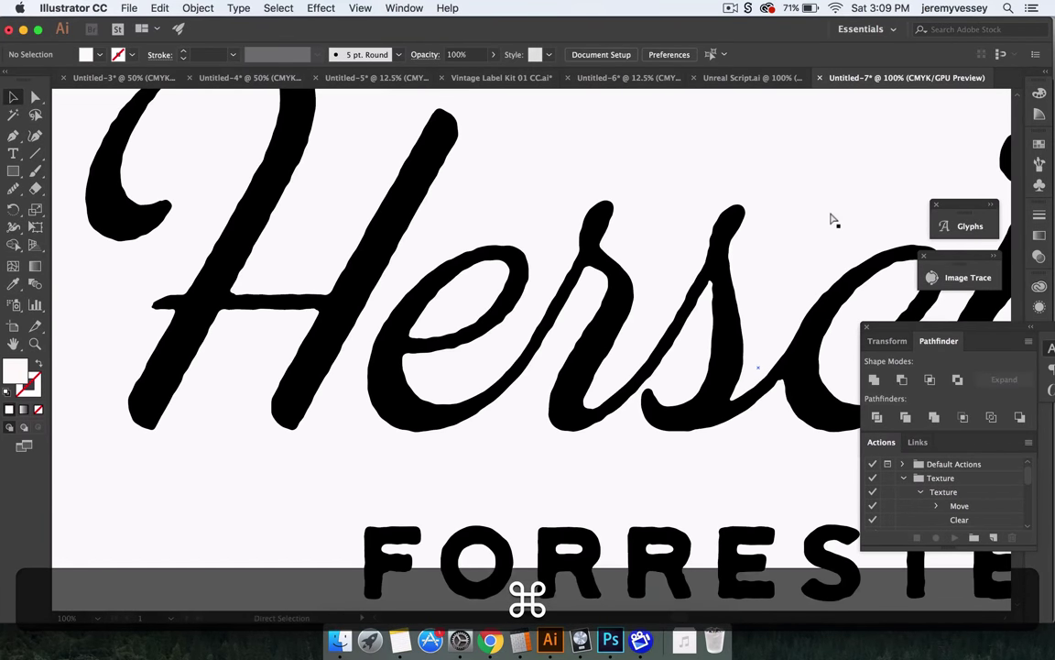
{"action": "key", "text": "super+equal"}
{"action": "key", "text": "super+minus"}
{"action": "key", "text": "super+minus"}
{"action": "key", "text": "super+minus"}
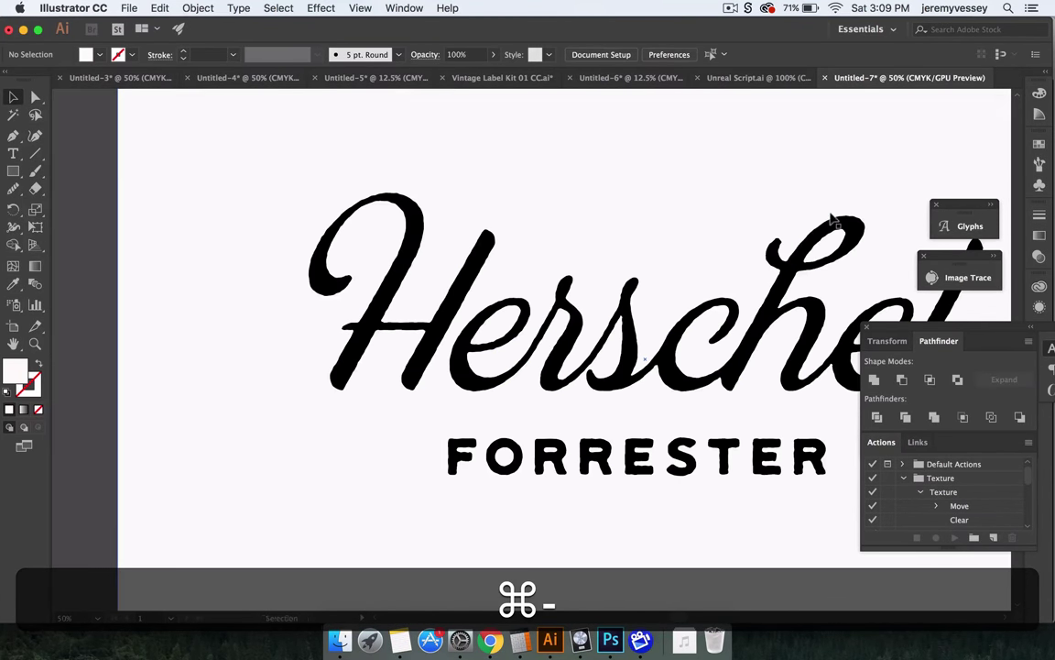
{"action": "scroll", "coordinate": [833, 220], "scroll_direction": "right", "scroll_amount": 5}
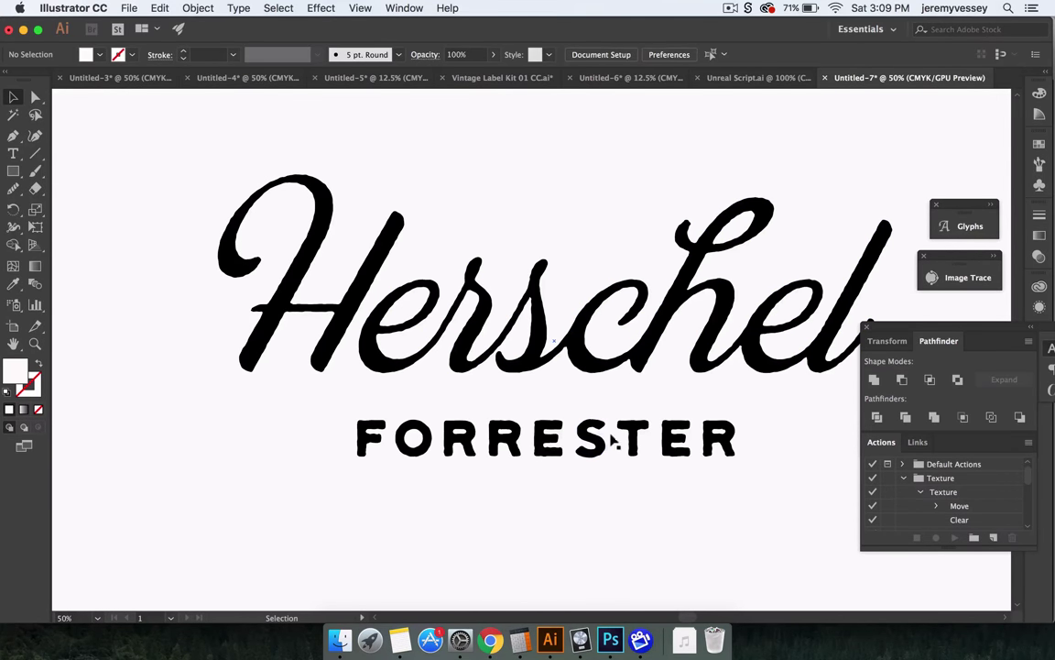
{"action": "key", "text": "super+minus"}
{"action": "key", "text": "super+minus"}
{"action": "key", "text": "super+equal"}
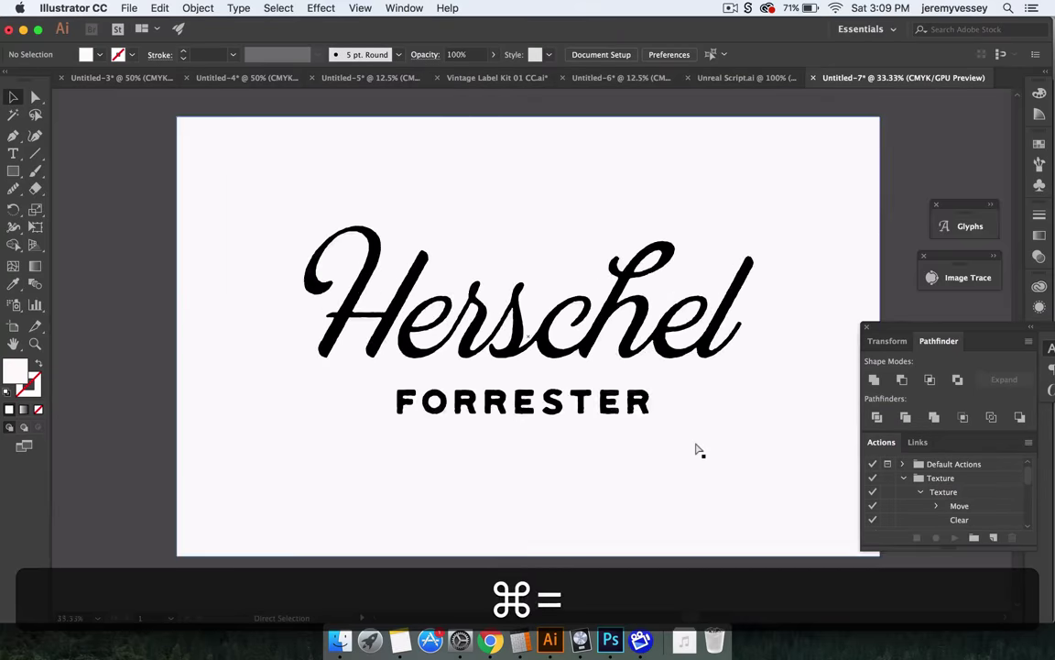
{"action": "key", "text": "super+equal"}
{"action": "key", "text": "super+minus"}
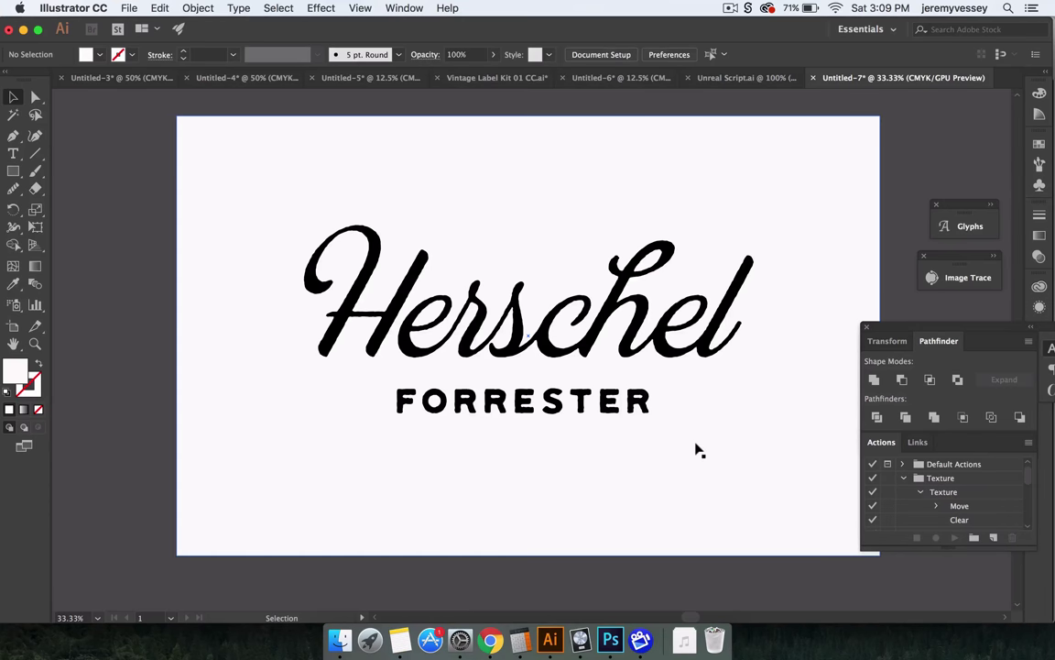
Step: Select only the roughened lettering and use Expand Appearance to make its edges permanent paths
{"action": "left_click", "coordinate": [160, 206]}
{"action": "left_click_drag", "start_coordinate": [160, 206], "coordinate": [808, 482]}
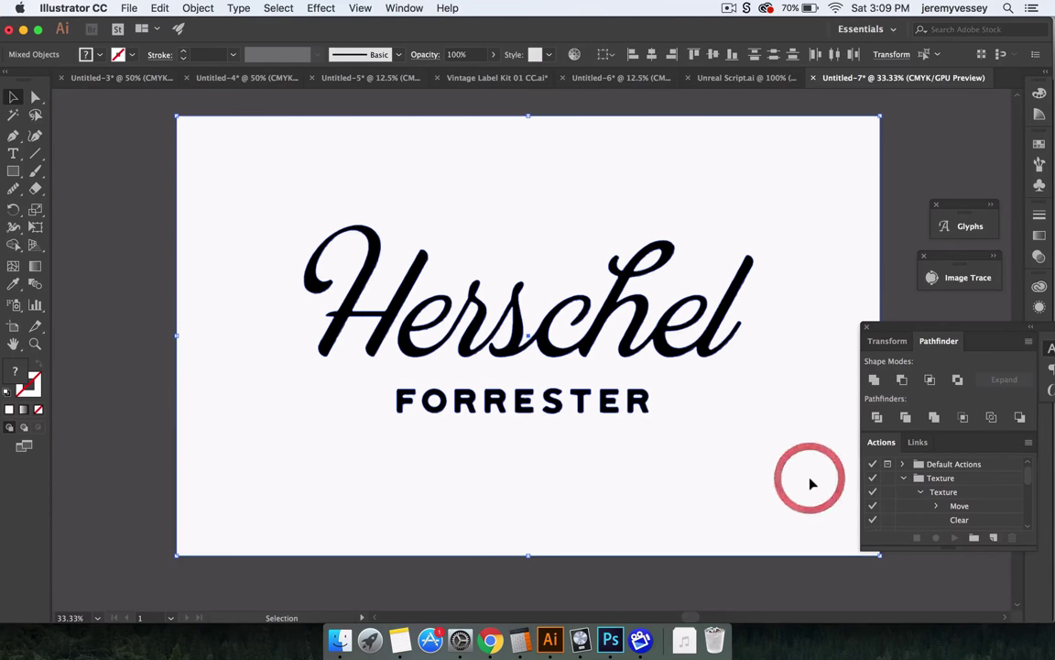
{"action": "left_click", "coordinate": [768, 490], "text": "shift"}
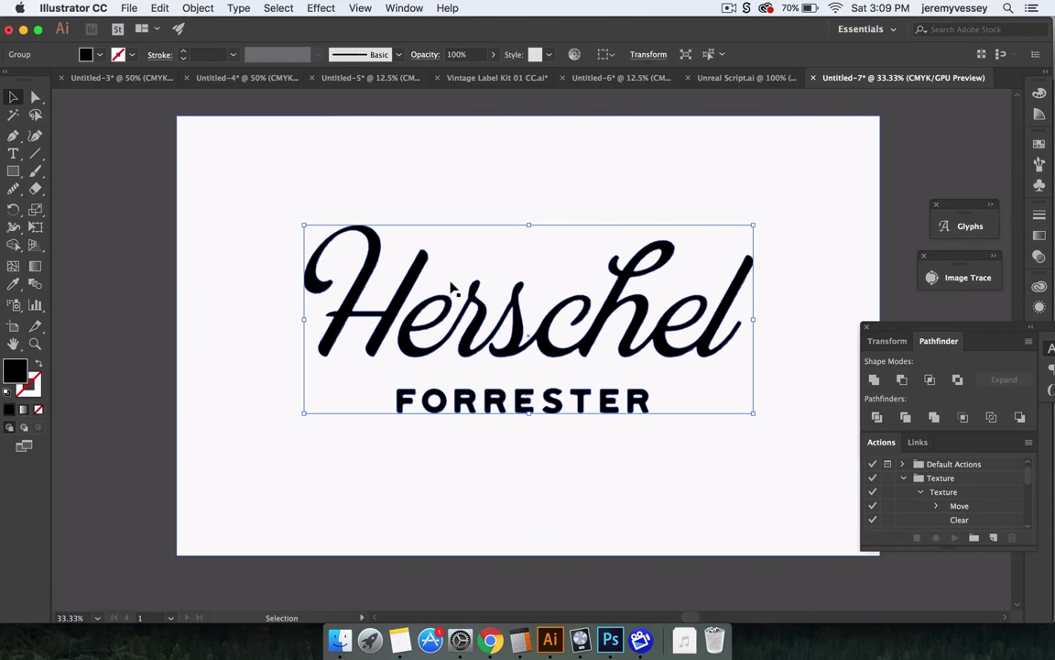
{"action": "left_click", "coordinate": [198, 8]}
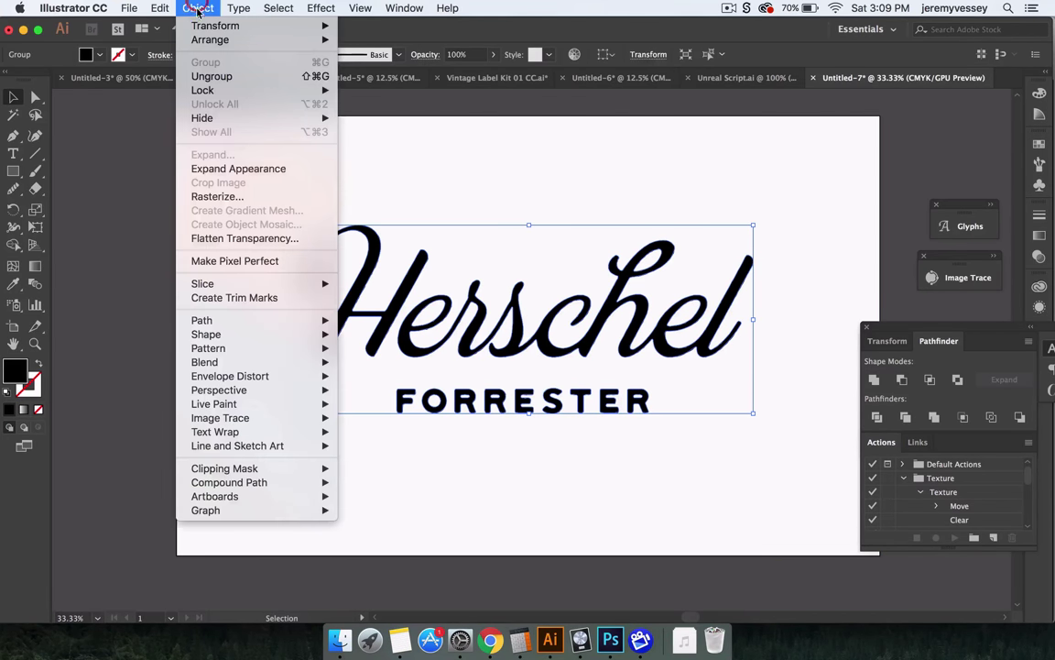
{"action": "left_click", "coordinate": [236, 169]}
{"action": "left_click", "coordinate": [135, 282]}
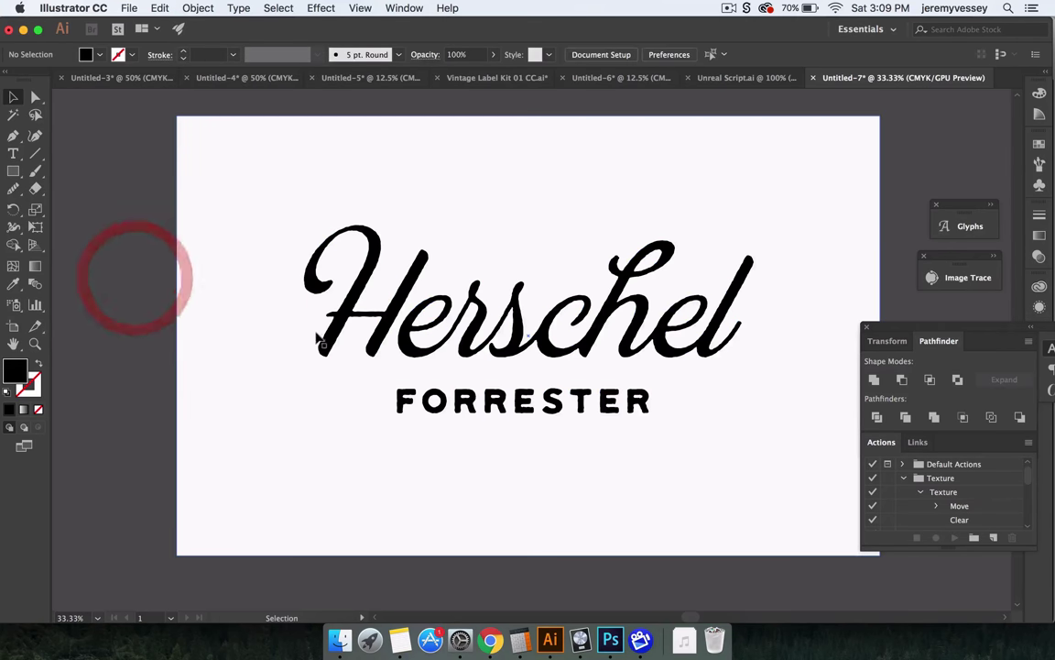
Step: Fill the background rectangle black by sampling the lettering's colour with the Eyedropper
{"action": "left_click", "coordinate": [575, 194]}
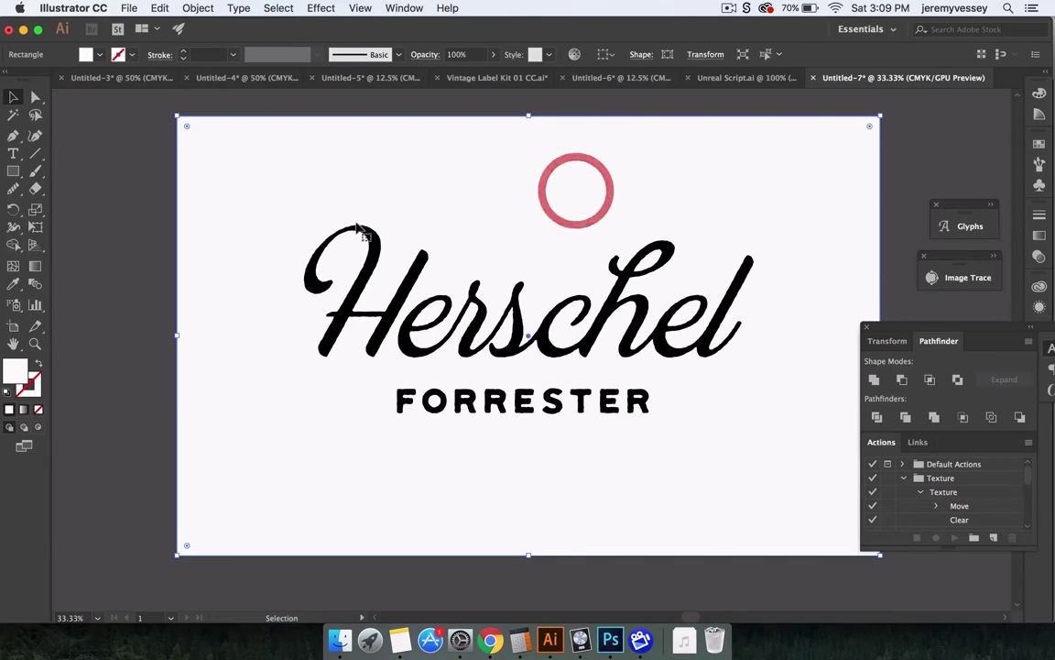
{"action": "left_click", "coordinate": [1039, 144]}
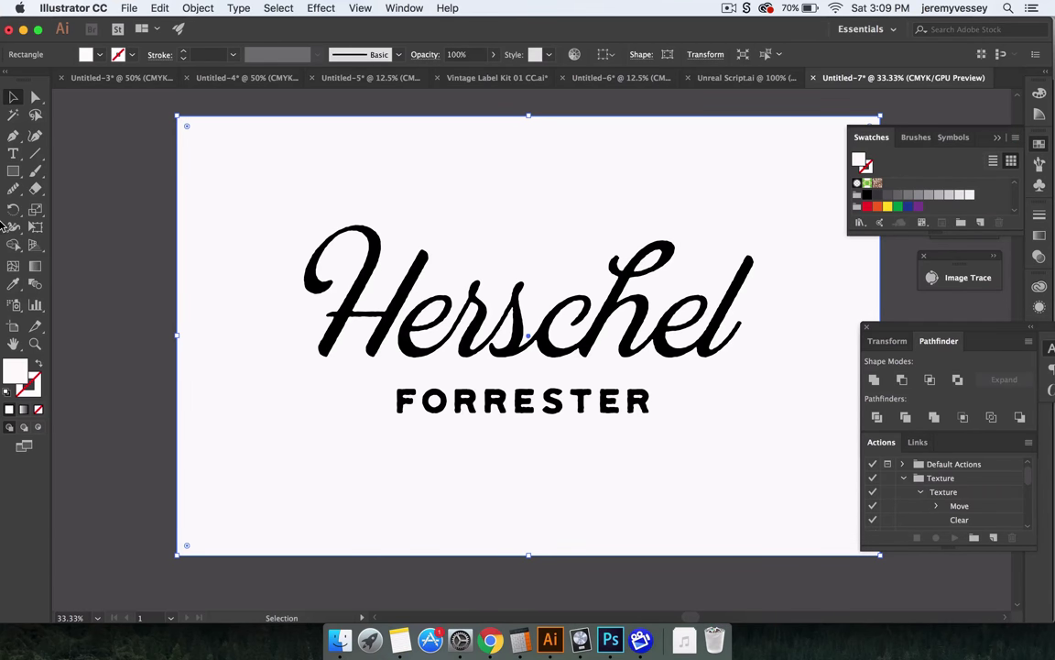
{"action": "left_click", "coordinate": [13, 284]}
{"action": "left_click", "coordinate": [371, 254]}
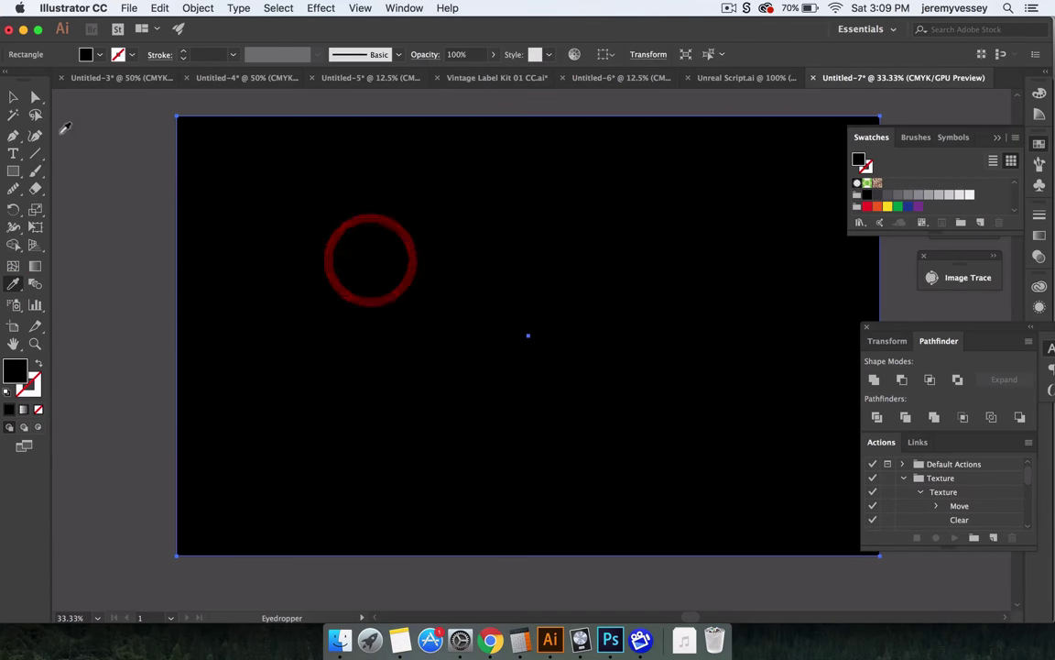
{"action": "left_click", "coordinate": [13, 97]}
Step: Select the lettering without the background and fill it white
{"action": "left_click_drag", "start_coordinate": [120, 181], "coordinate": [850, 517]}
{"action": "left_click", "coordinate": [749, 498], "text": "shift"}
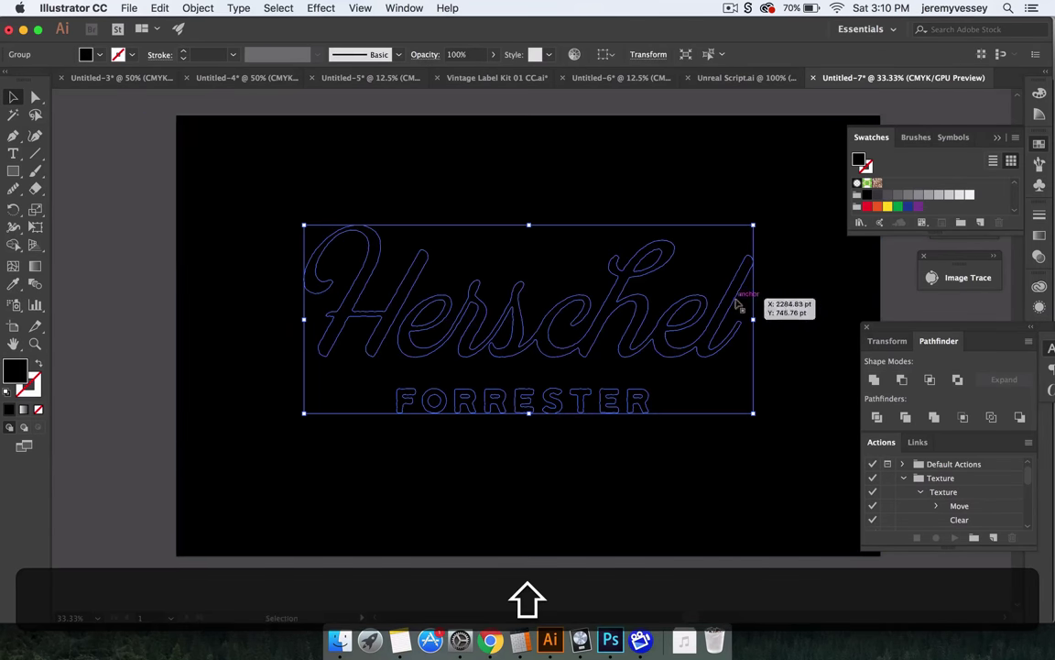
{"action": "left_click", "coordinate": [969, 195]}
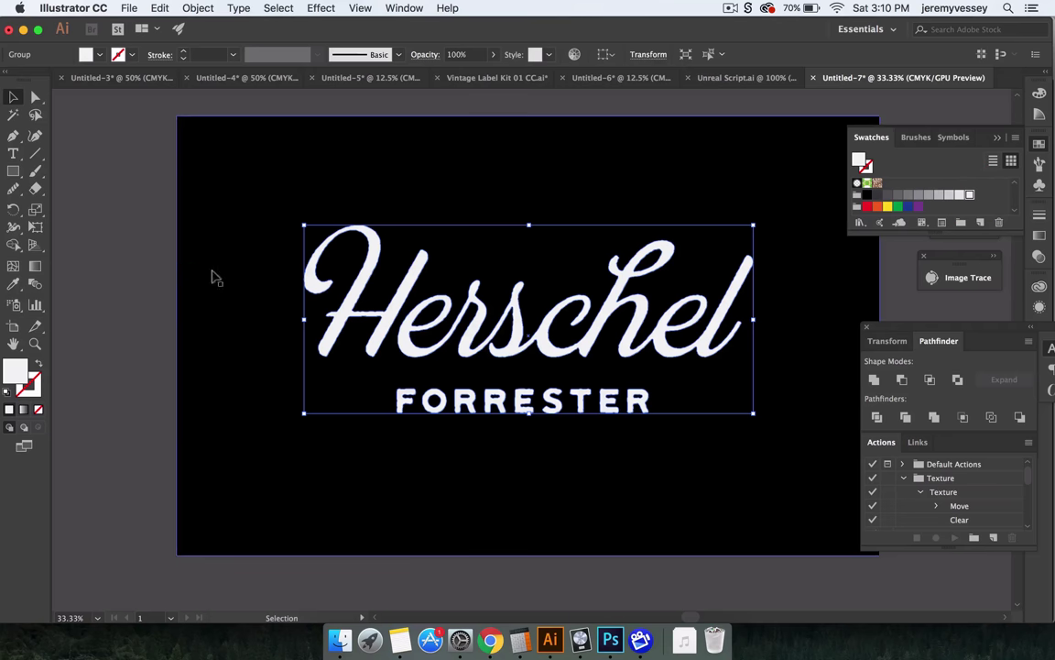
{"action": "left_click", "coordinate": [154, 247]}
Step: Zoom in on the logo and collapse the Swatches panel, keeping Transform/Pathfinder expanded
{"action": "key", "text": "super+equal"}
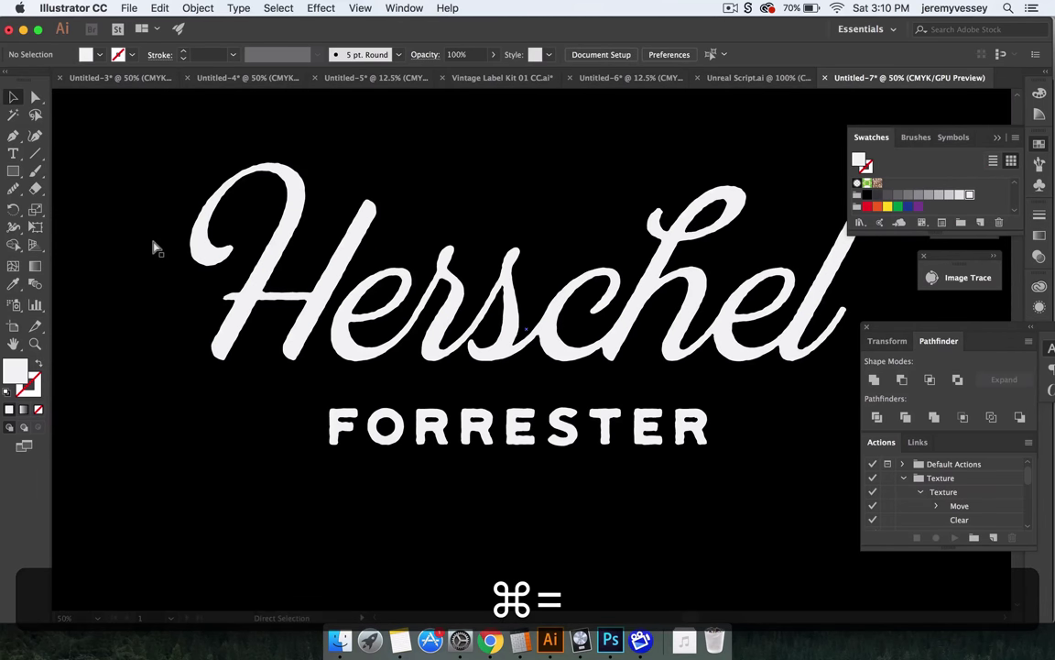
{"action": "left_click", "coordinate": [998, 139]}
{"action": "left_click", "coordinate": [1029, 327]}
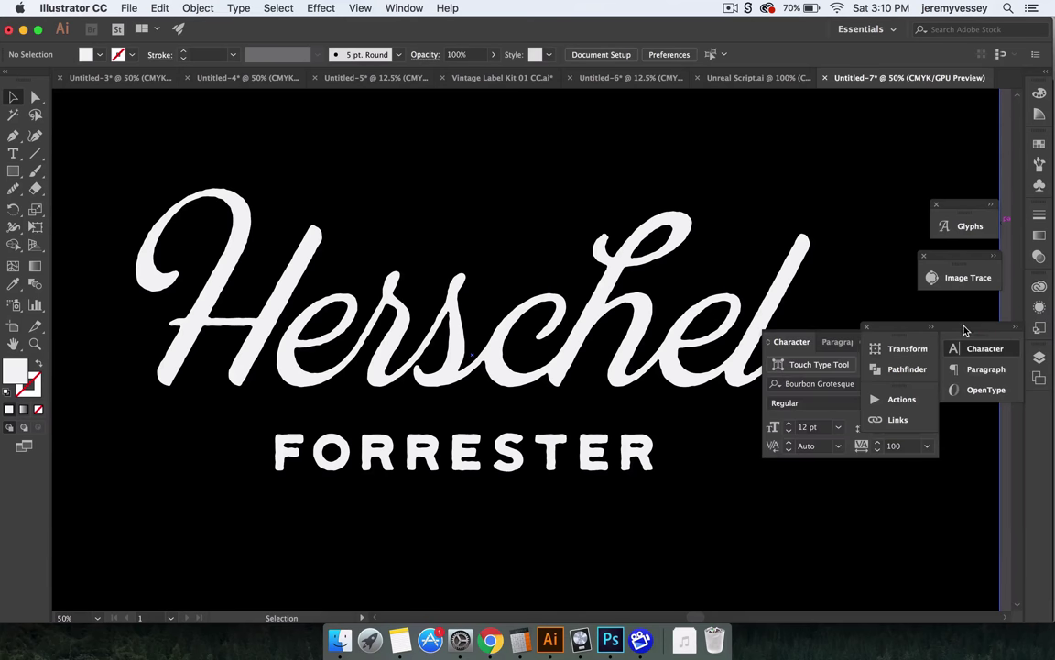
{"action": "left_click", "coordinate": [931, 328]}
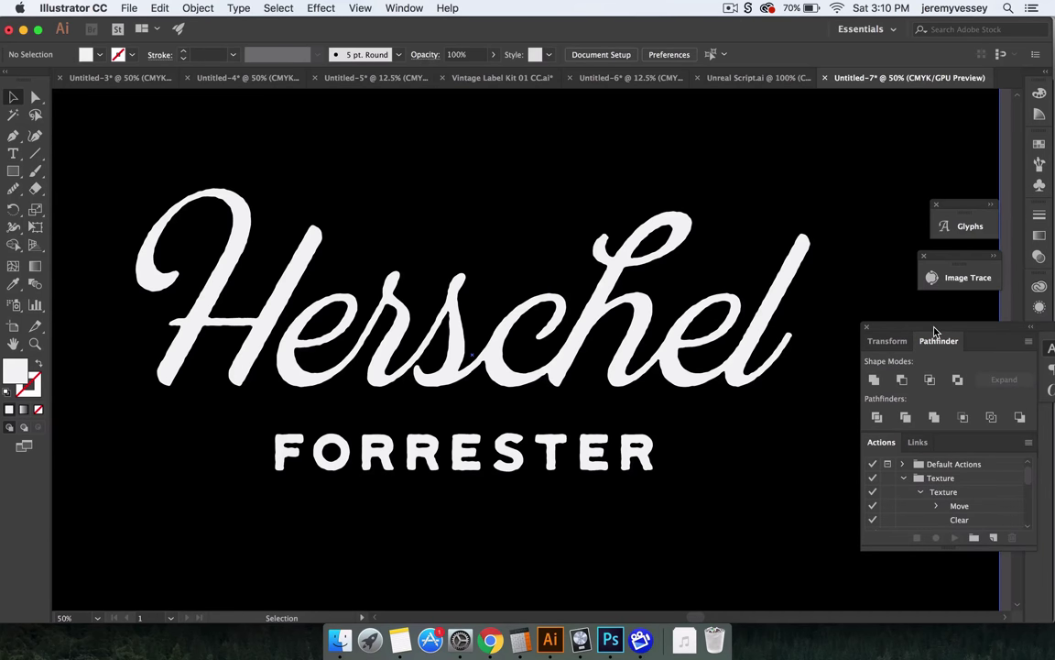